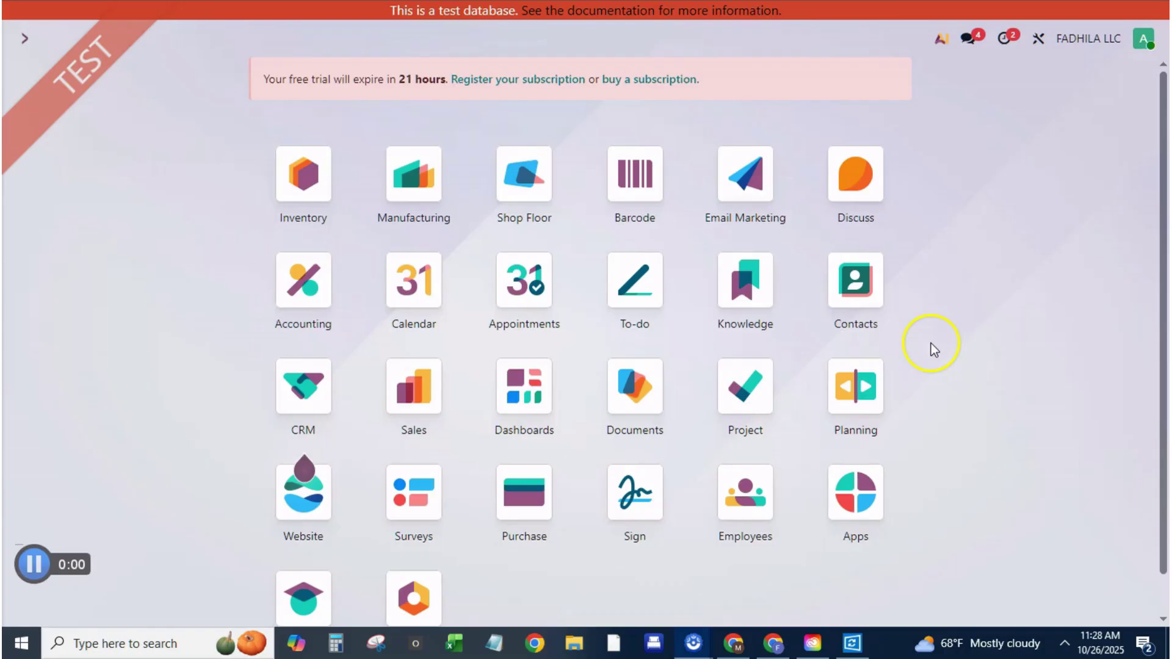
# - Tick Pricelists under Pricing in the Sales settings and save
pyautogui.scroll(-1, 931, 343)
pyautogui.click(412, 551)
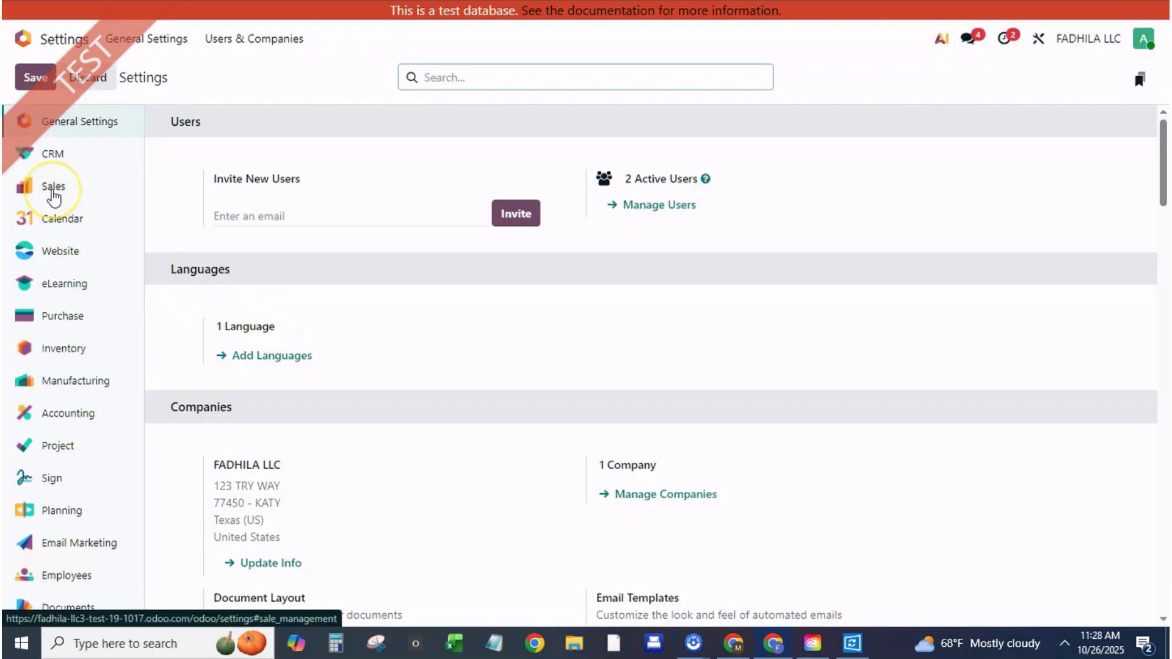
pyautogui.click(54, 189)
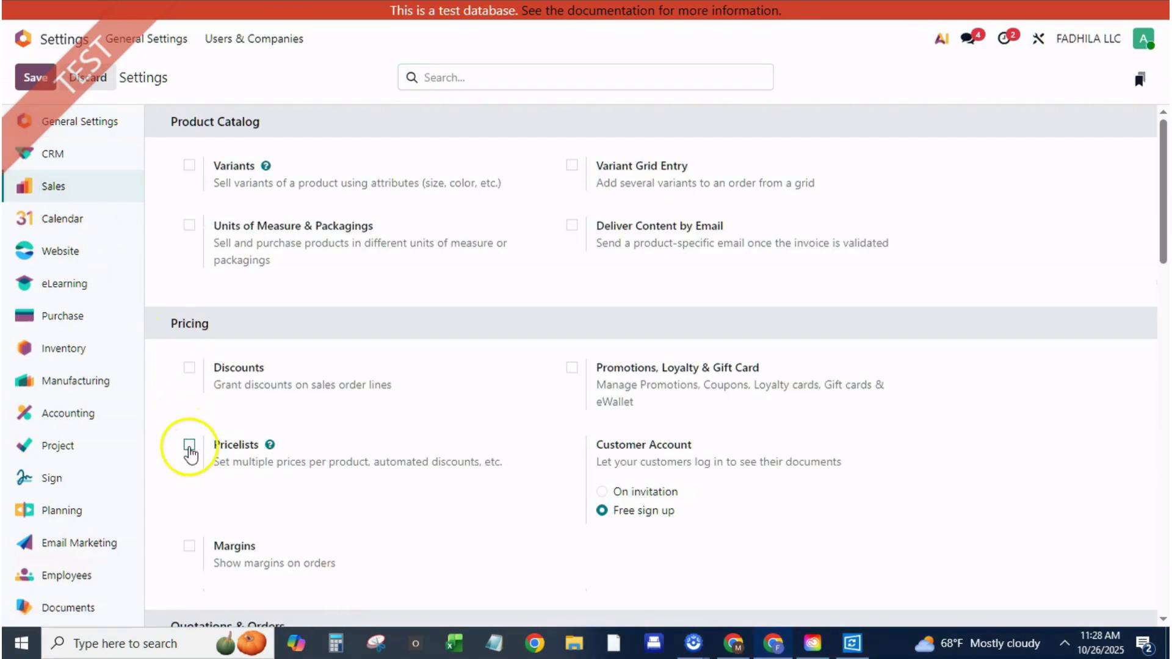
pyautogui.click(190, 446)
pyautogui.scroll(-2, 400, 512)
pyautogui.scroll(-1, 399, 511)
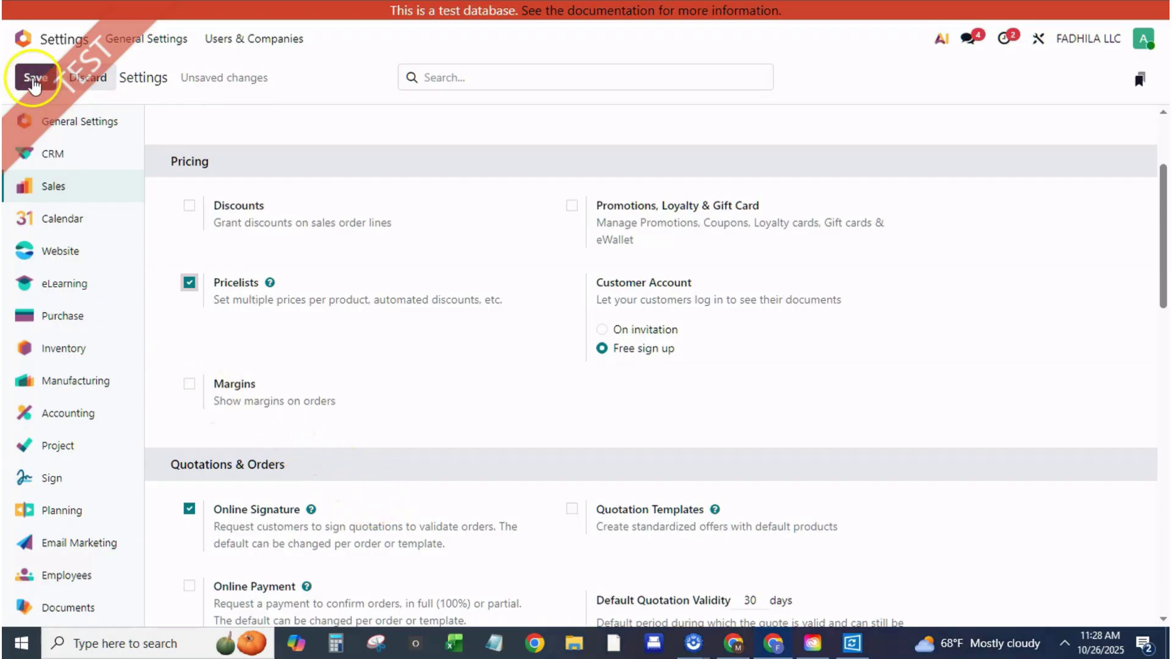
pyautogui.click(35, 78)
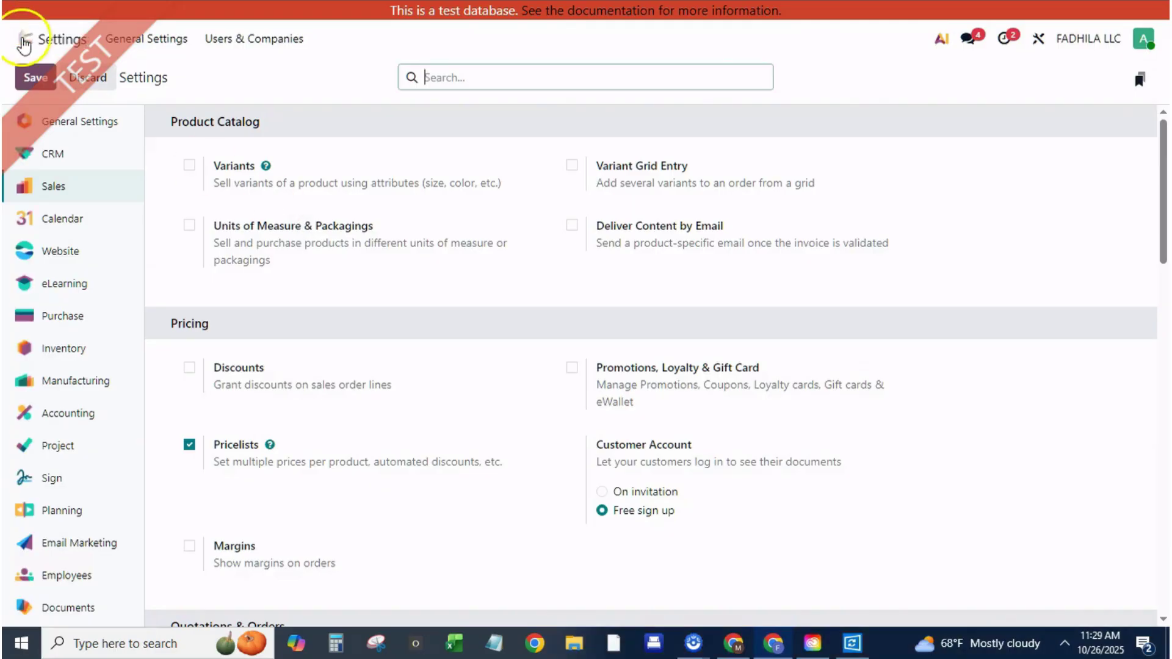
# - Create a new pricelist named DEALER from Sales / Products / Pricelists and add a rule line
pyautogui.click(23, 39)
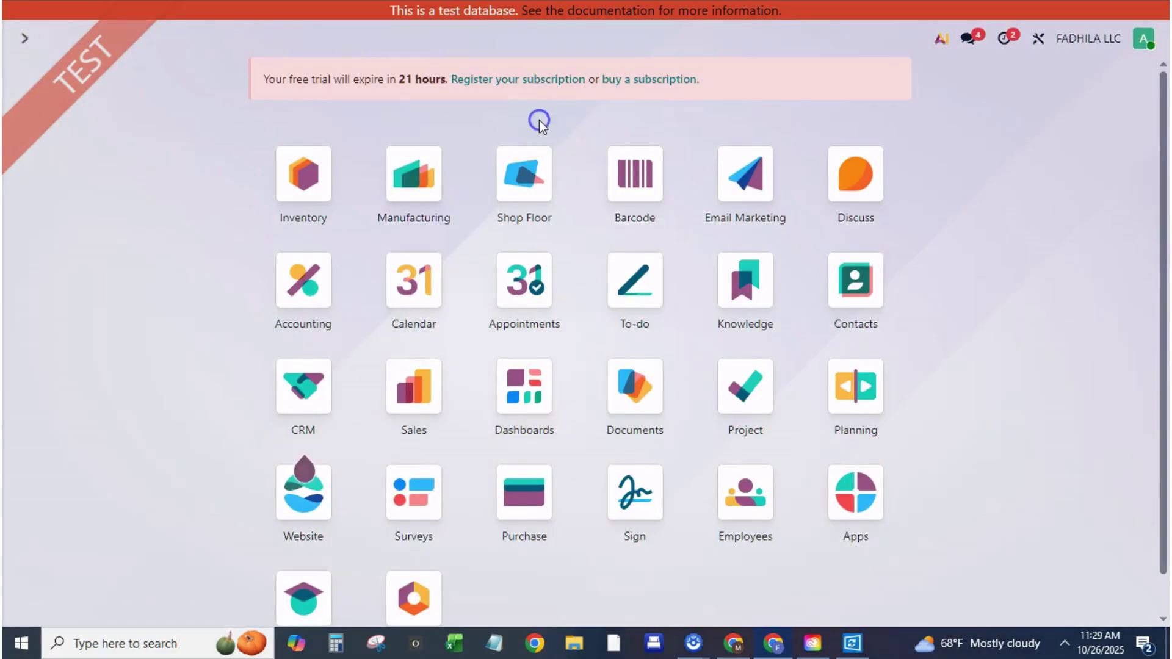
pyautogui.write('pr')
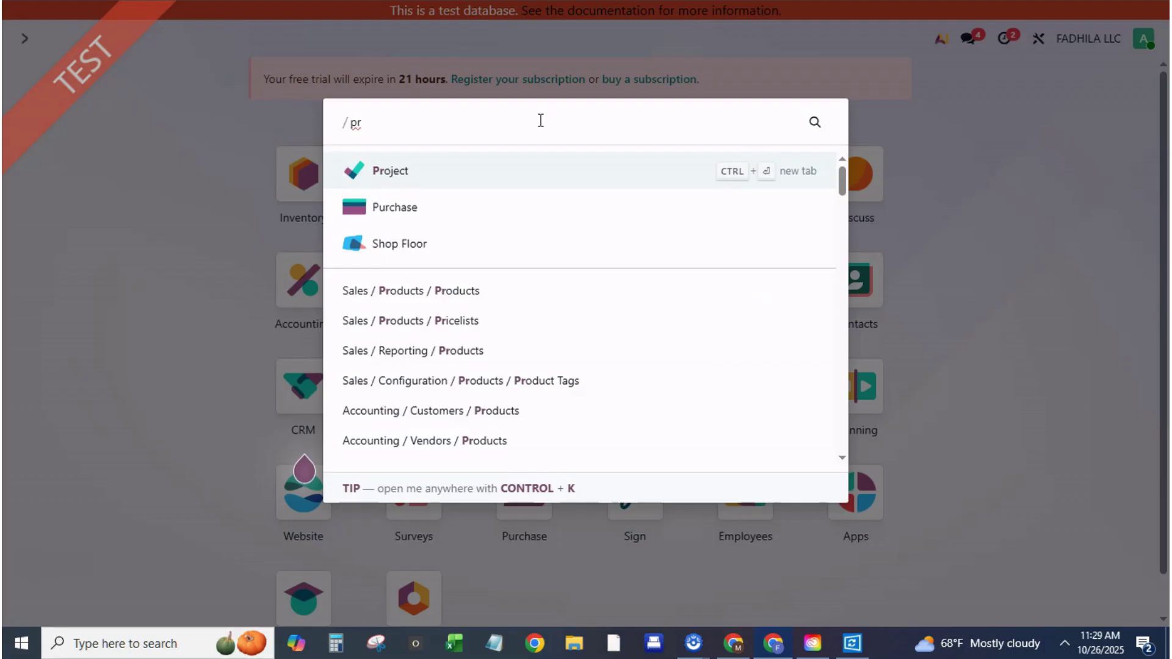
pyautogui.write('ice')
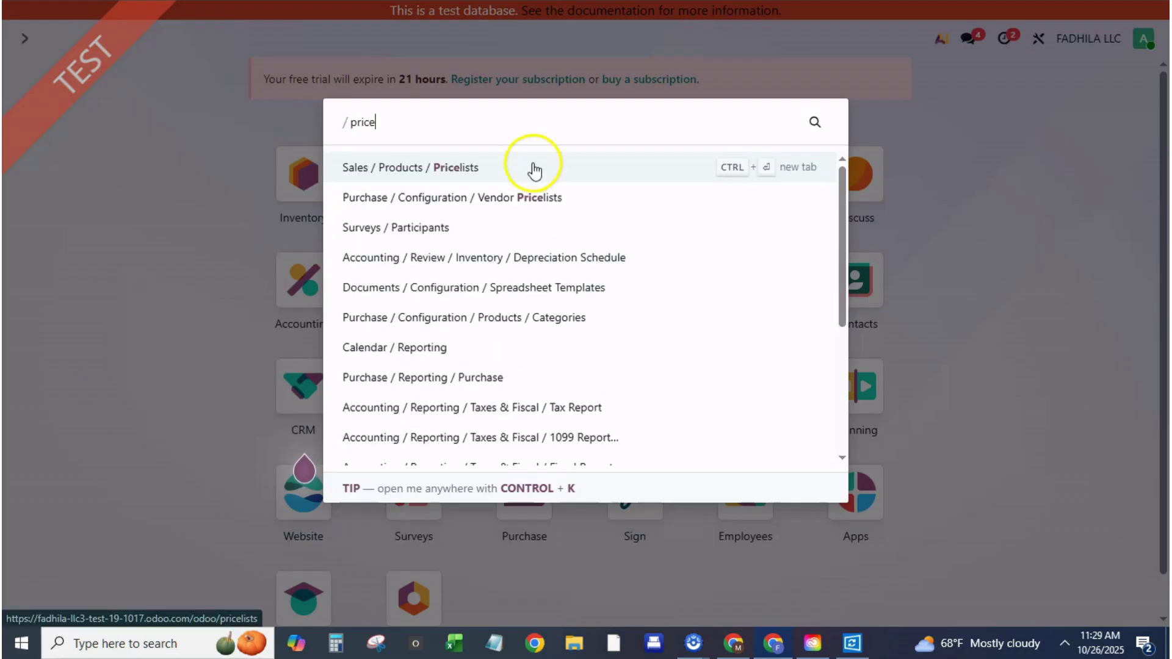
pyautogui.click(532, 167)
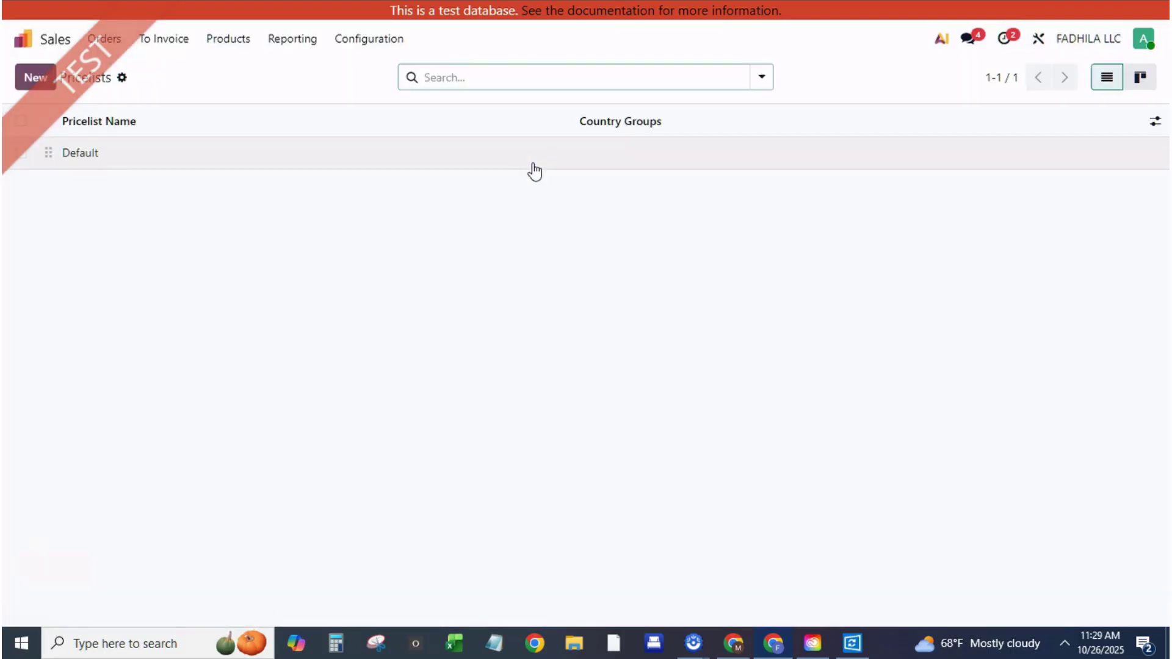
pyautogui.click(36, 76)
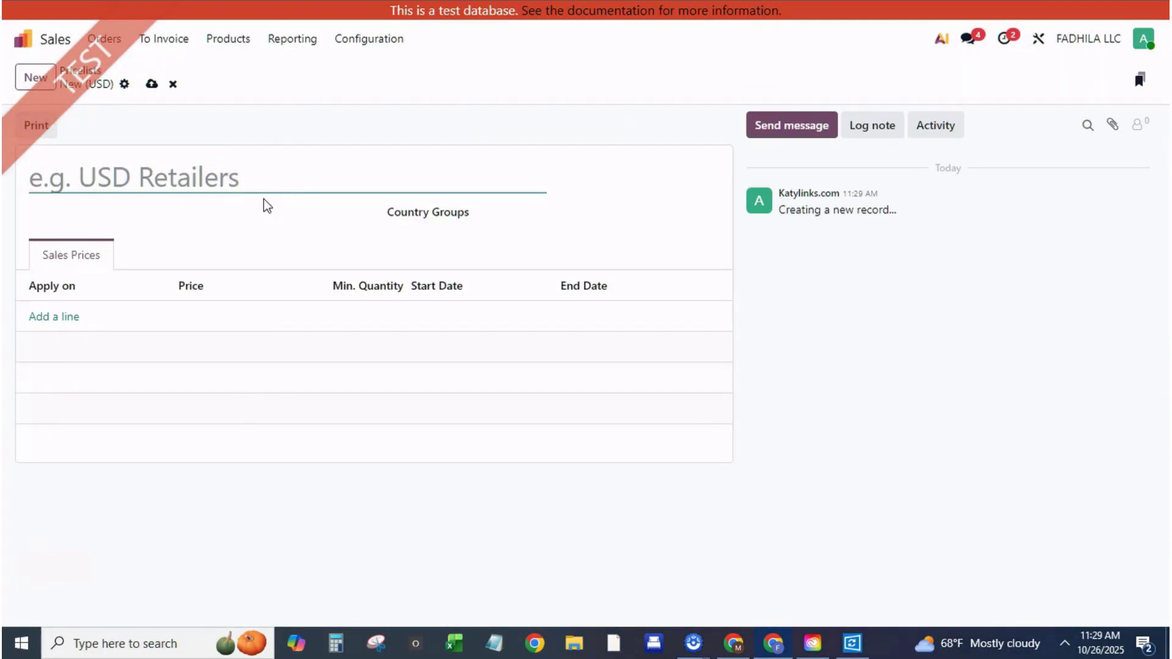
pyautogui.click(187, 168)
pyautogui.write('DEALER')
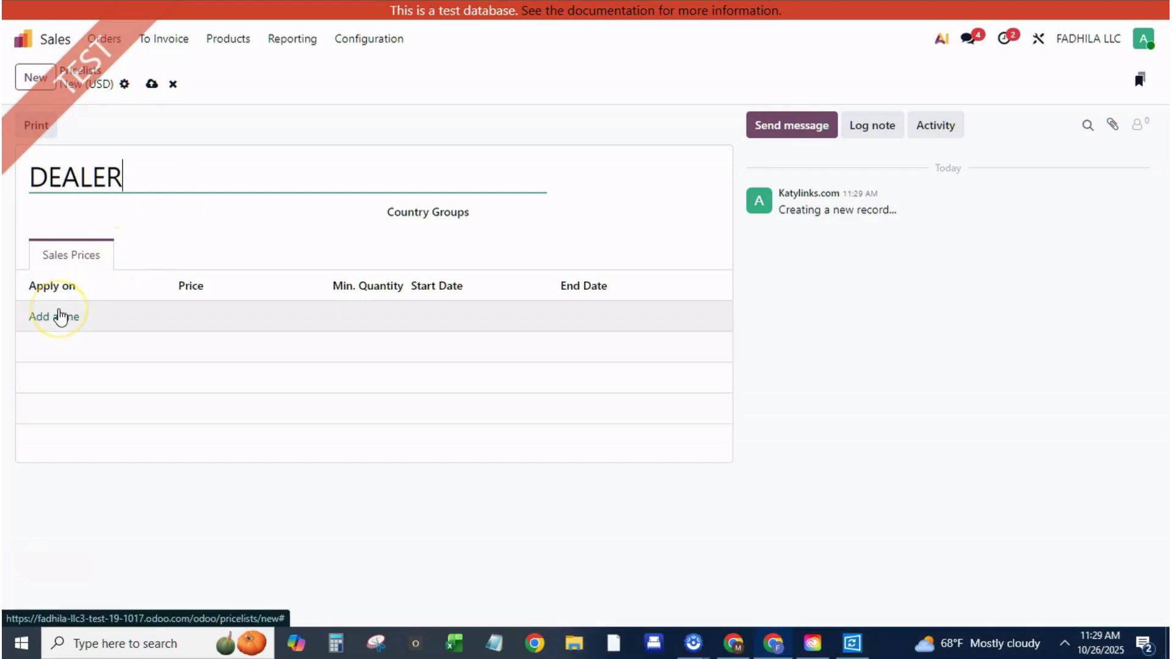
pyautogui.click(59, 316)
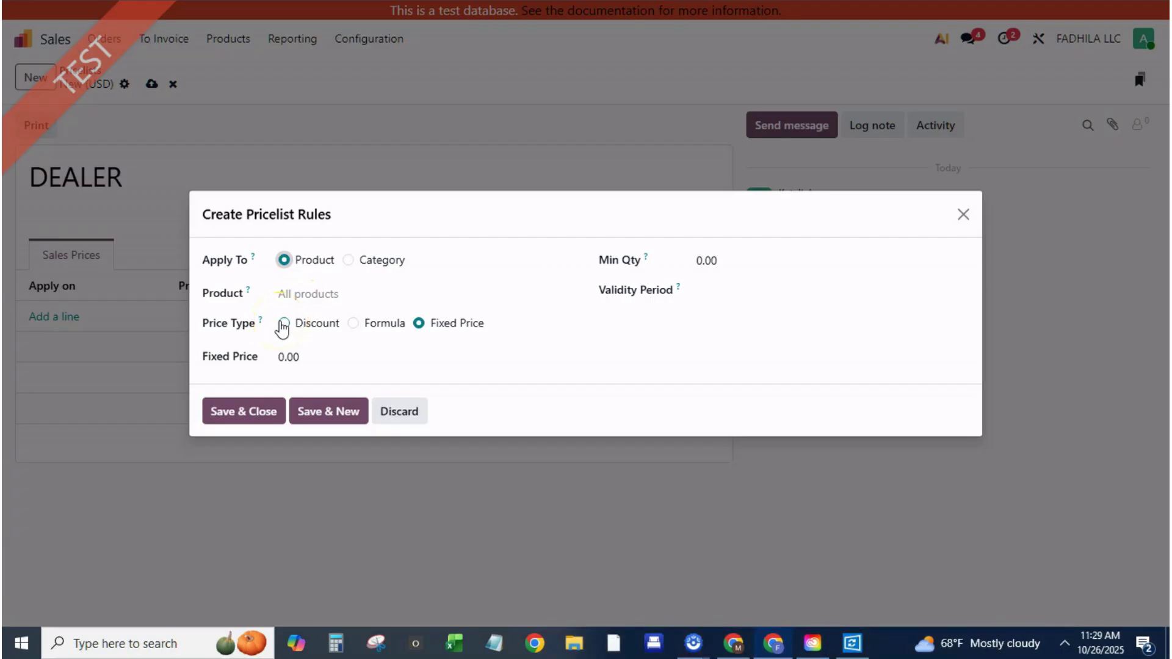
# - Make the rule a percentage discount of 25 on the sales price
pyautogui.click(283, 324)
pyautogui.click(311, 354)
pyautogui.write('25')
pyautogui.click(526, 259)
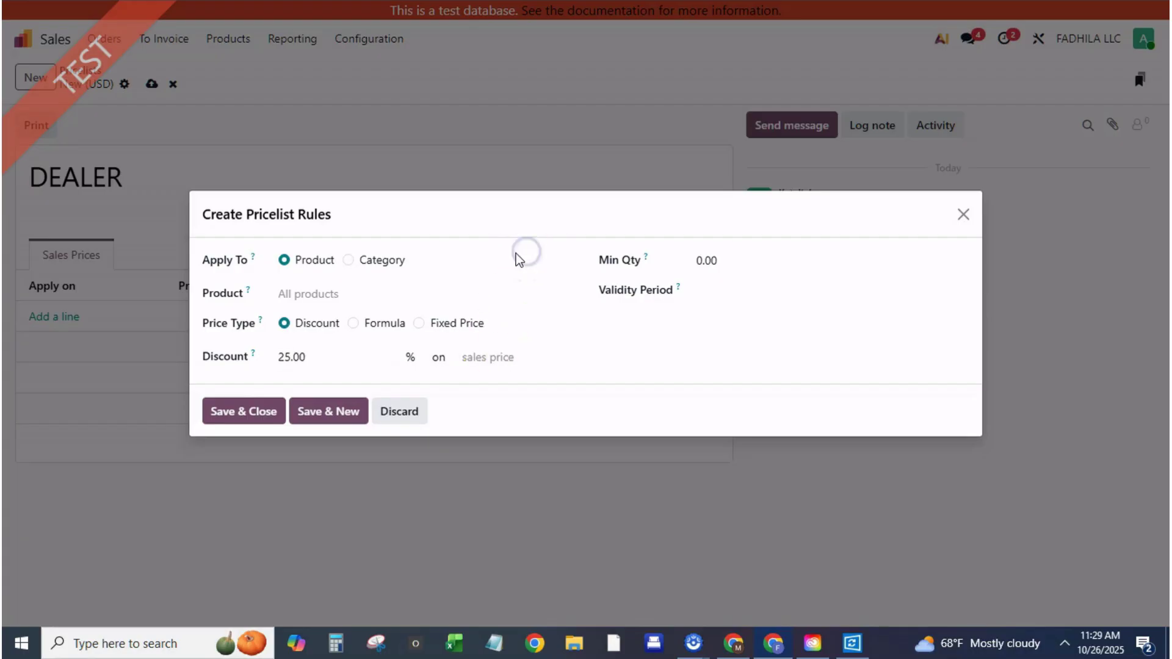
pyautogui.click(360, 346)
# - Keep the 25% discount, set minimum quantity to 10, and save & close the rule
pyautogui.click(353, 326)
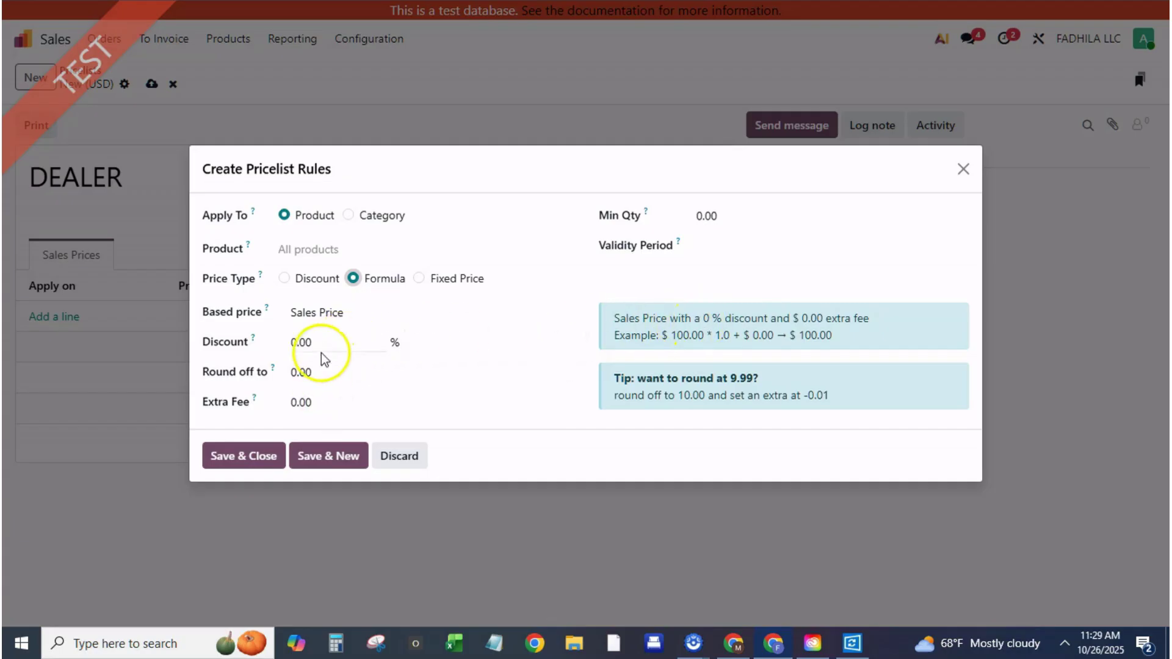
pyautogui.click(326, 342)
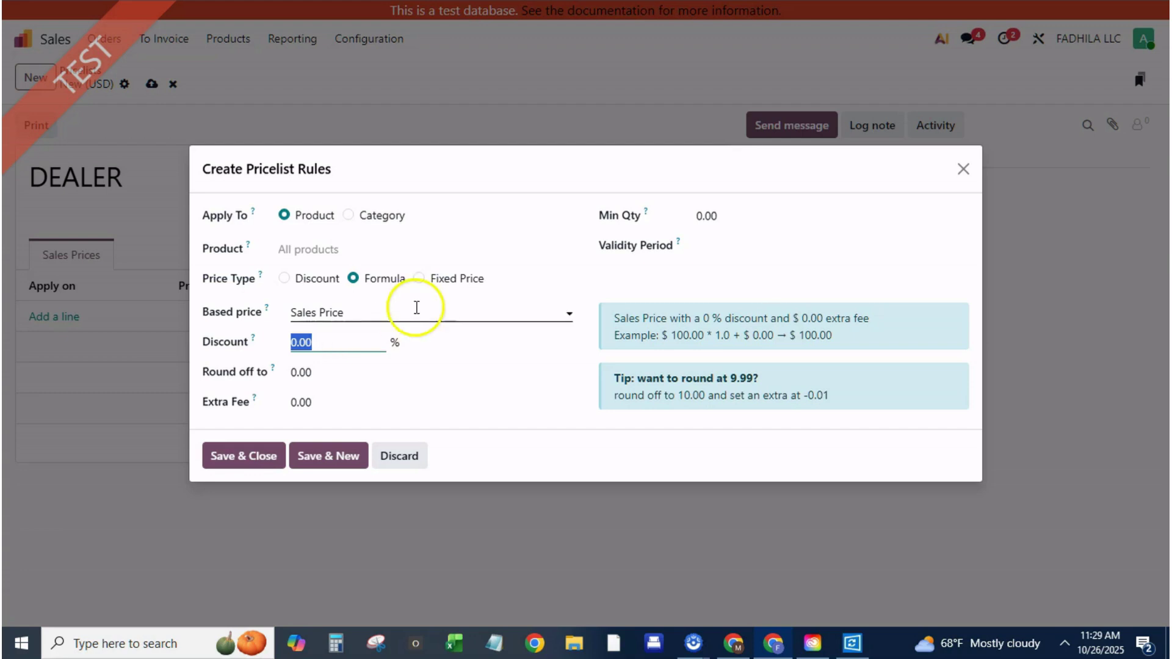
pyautogui.click(419, 279)
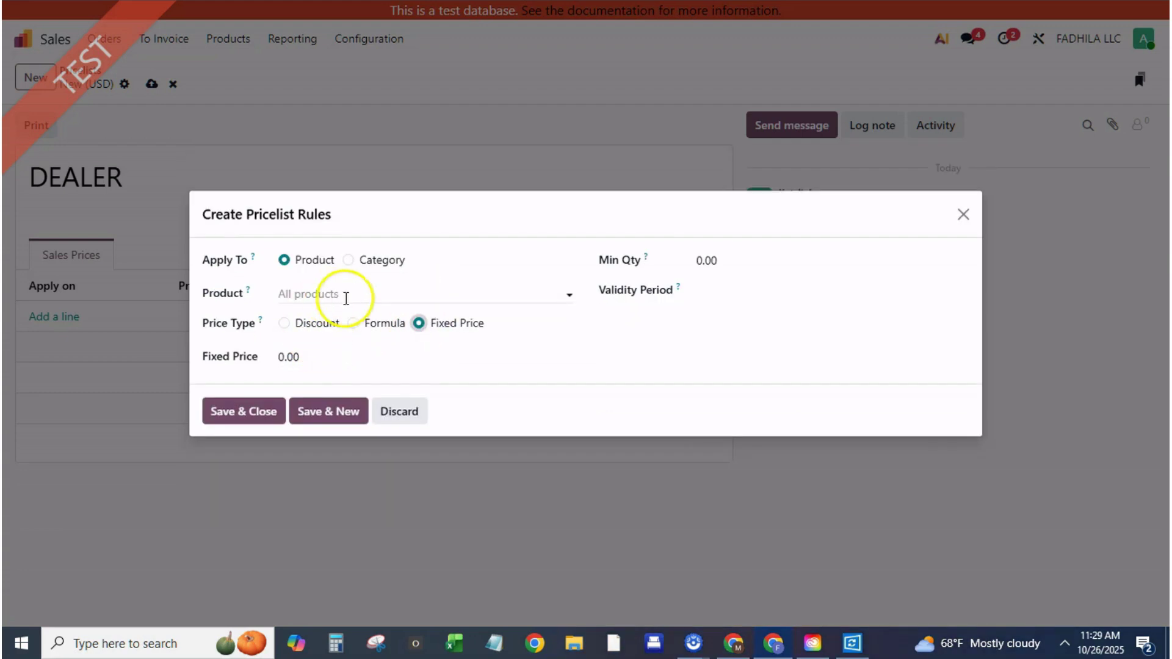
pyautogui.click(701, 294)
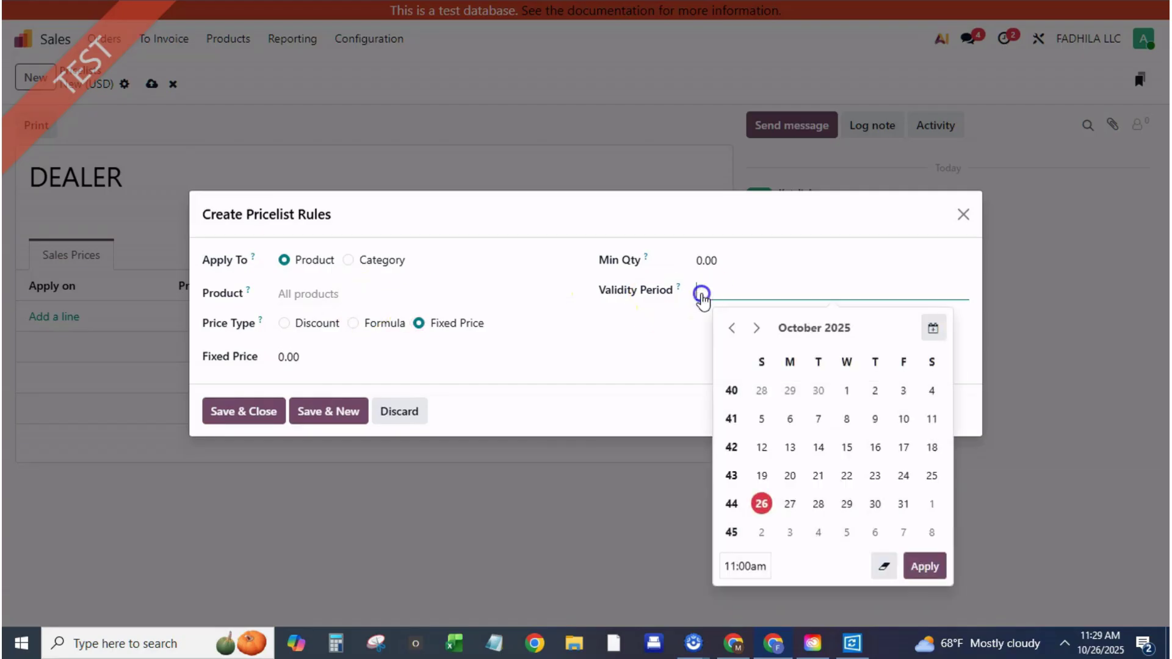
pyautogui.click(734, 261)
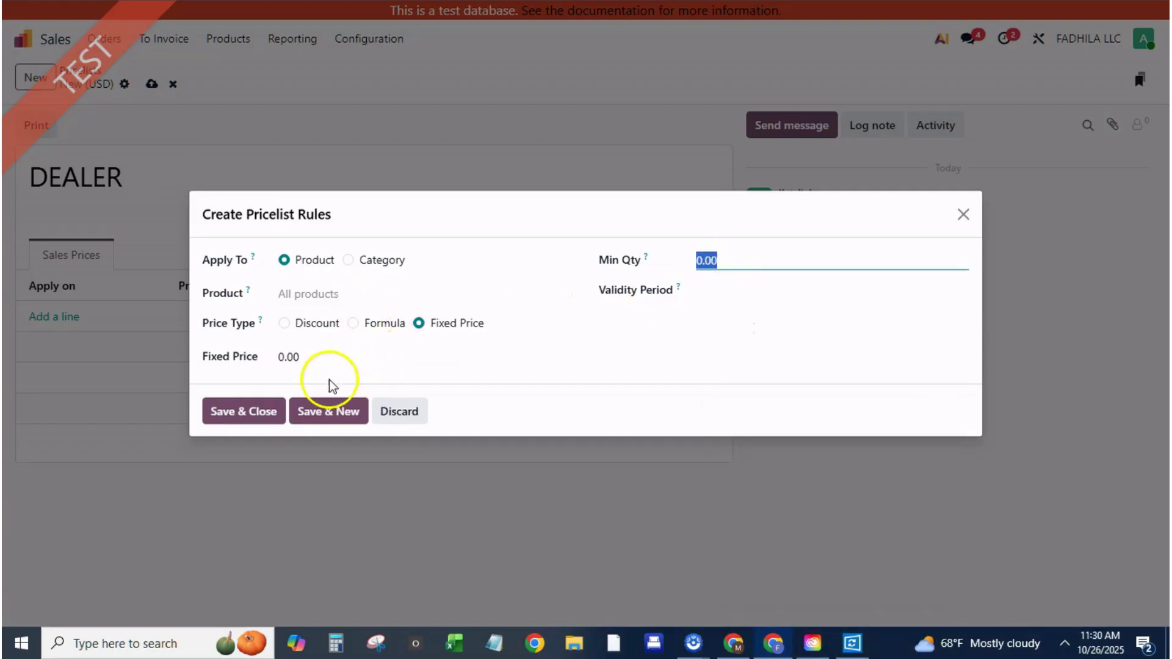
pyautogui.click(286, 323)
pyautogui.click(315, 358)
pyautogui.click(732, 261)
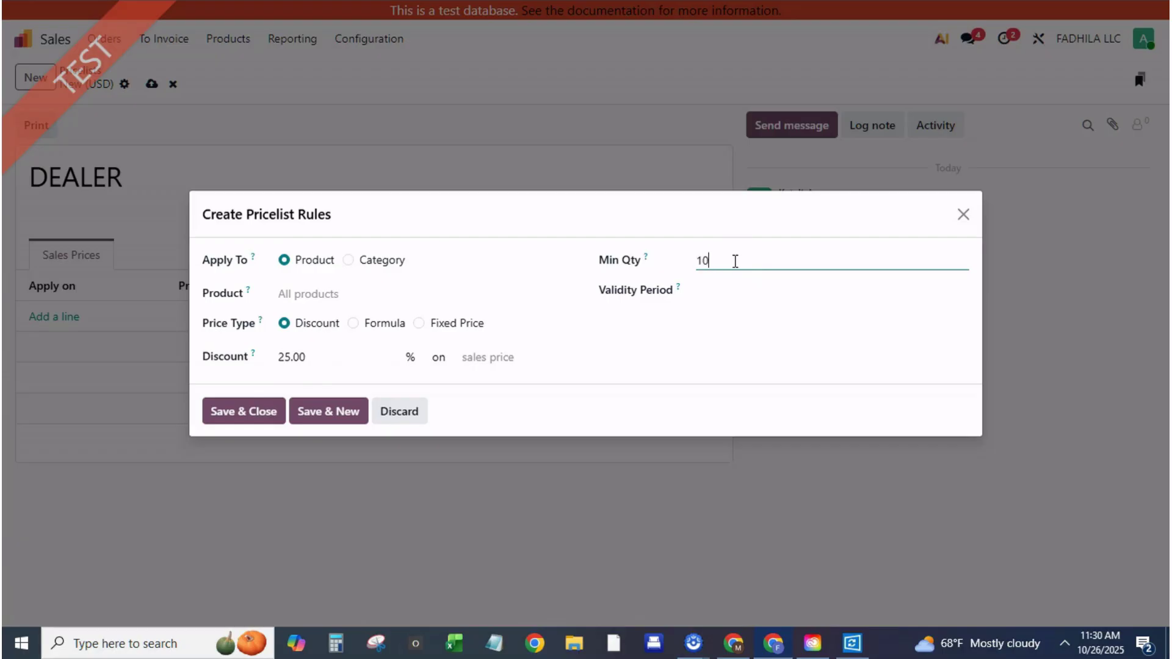
pyautogui.click(259, 415)
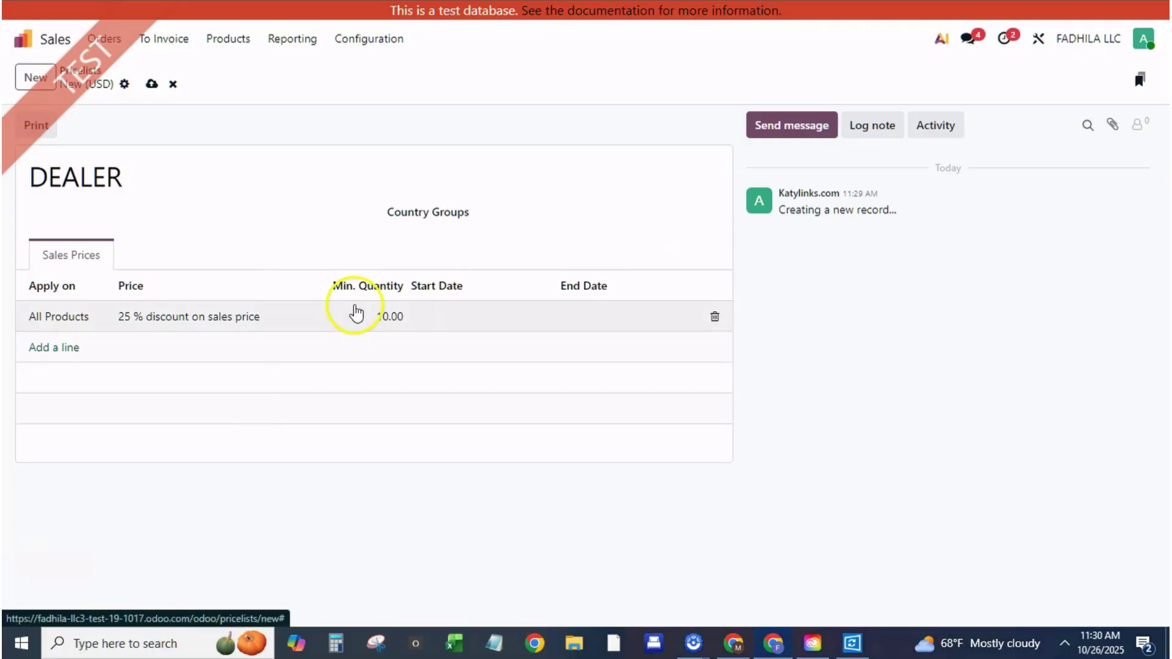
# - Save the DEALER pricelist, then set the bench product's sales price to 100.00 and save
pyautogui.click(151, 83)
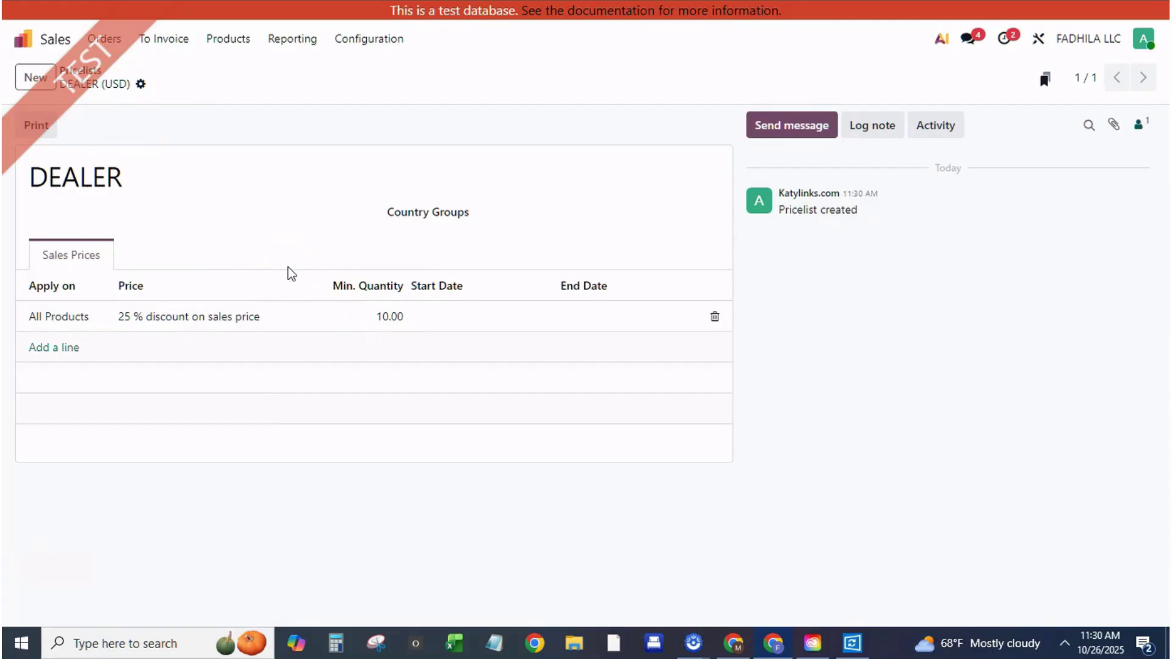
pyautogui.click(231, 38)
pyautogui.click(252, 72)
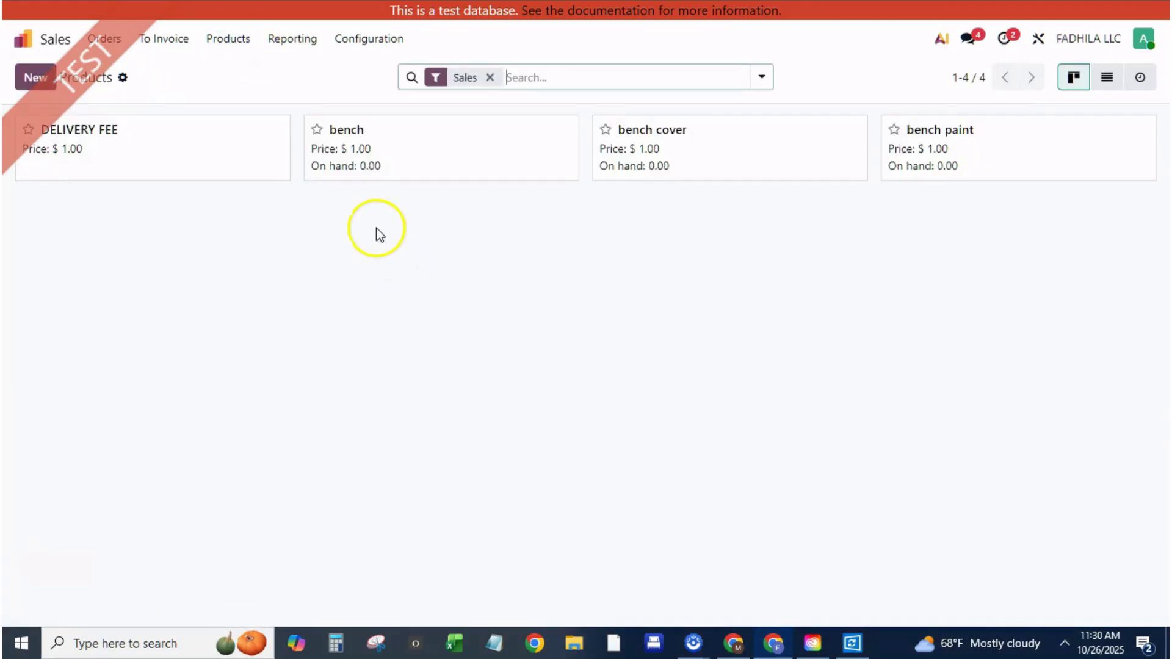
pyautogui.click(370, 167)
pyautogui.click(524, 268)
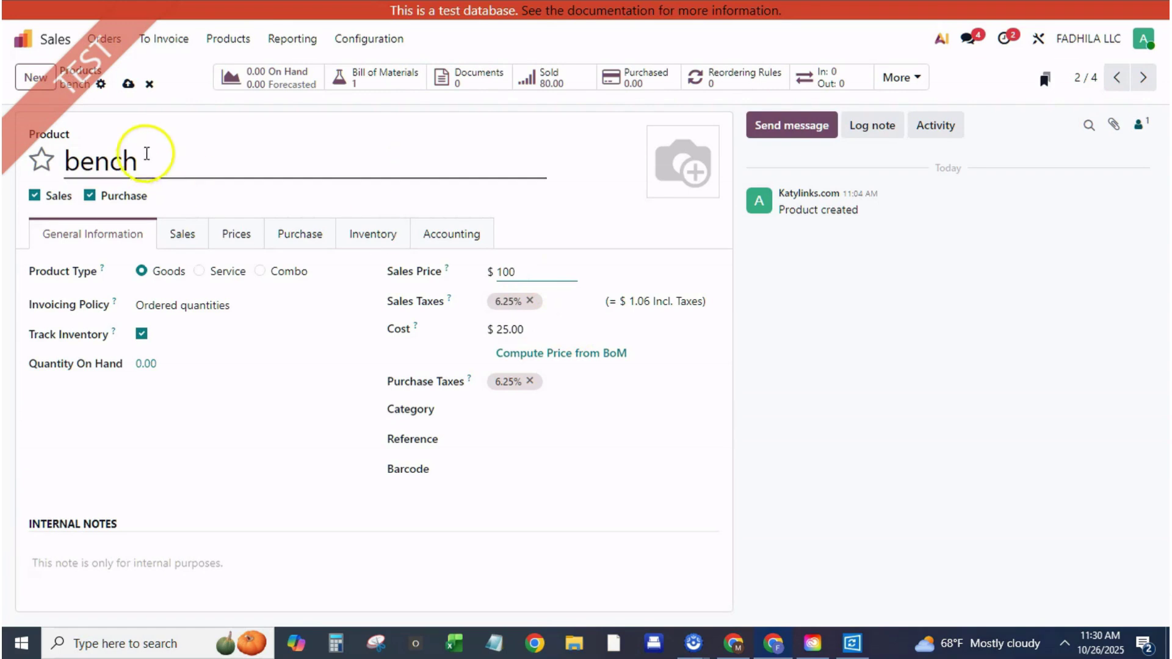
pyautogui.click(128, 84)
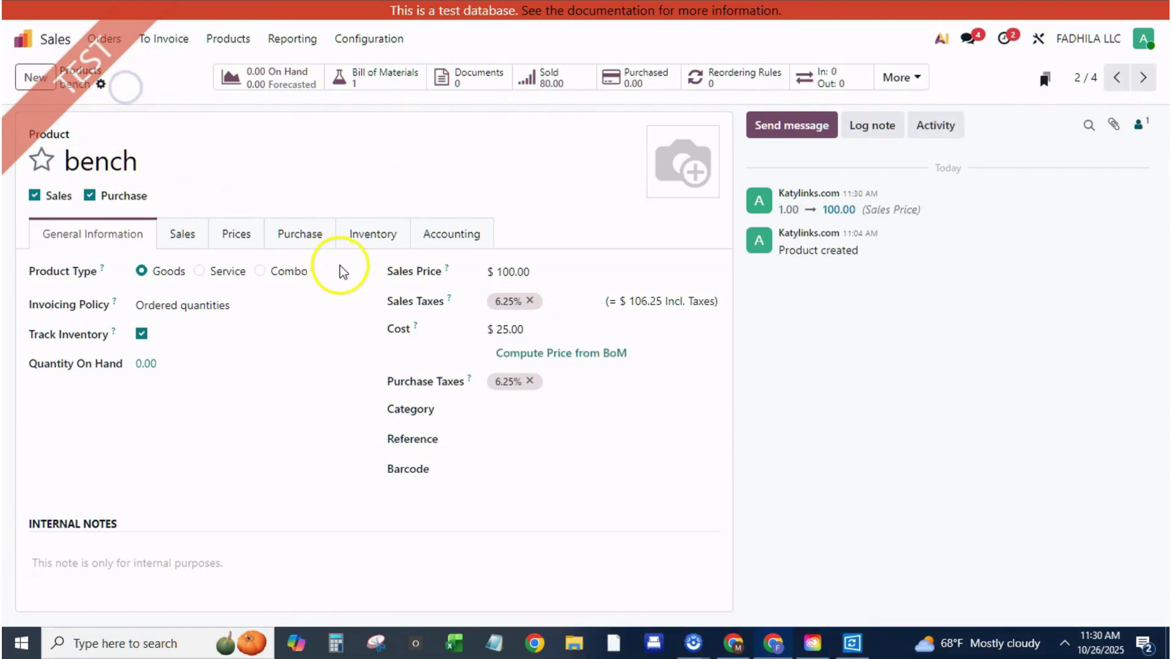
pyautogui.click(21, 42)
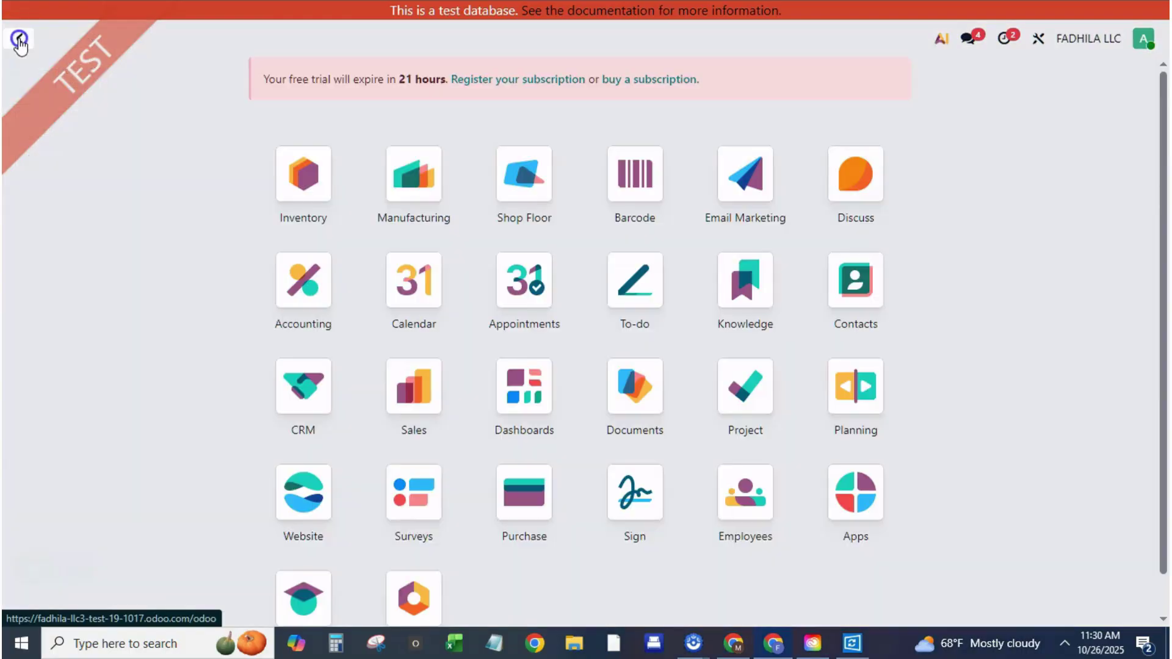
# - Start a new customer in CRM Customers and name it CUSTOMER
pyautogui.click(445, 234)
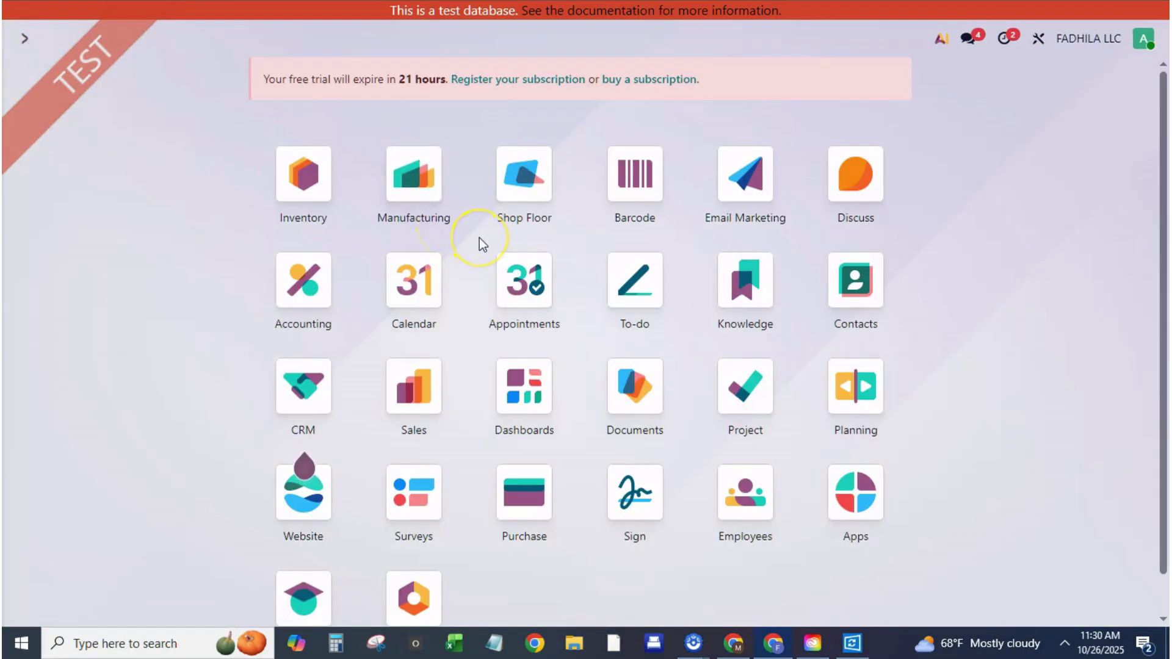
pyautogui.write('CUST')
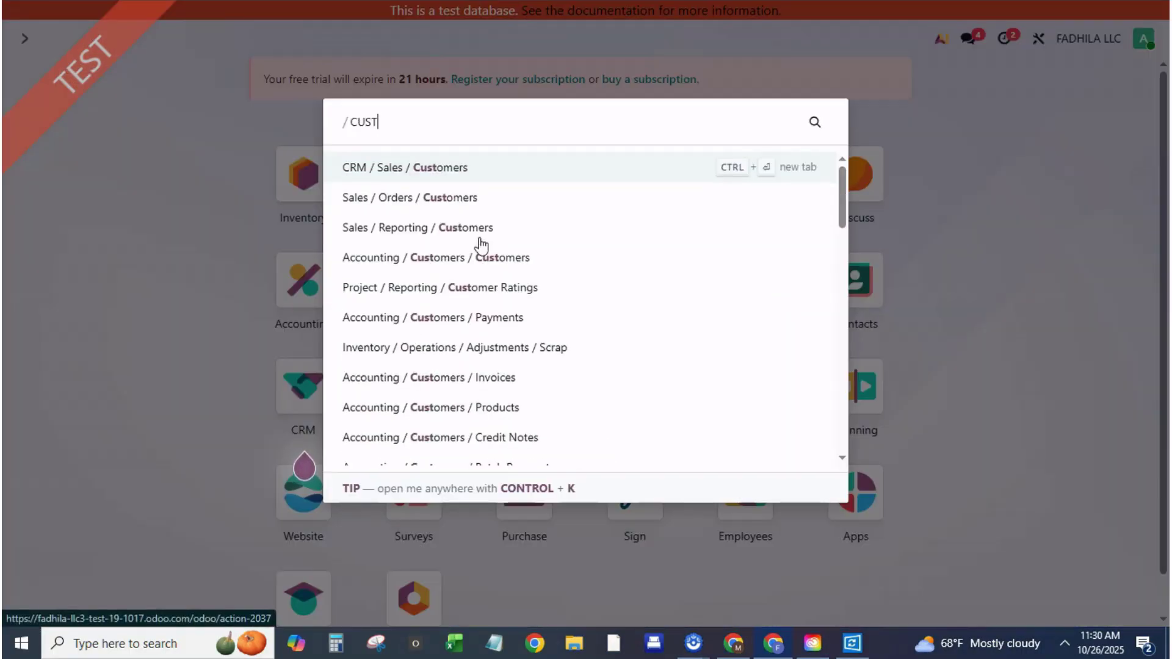
pyautogui.click(449, 174)
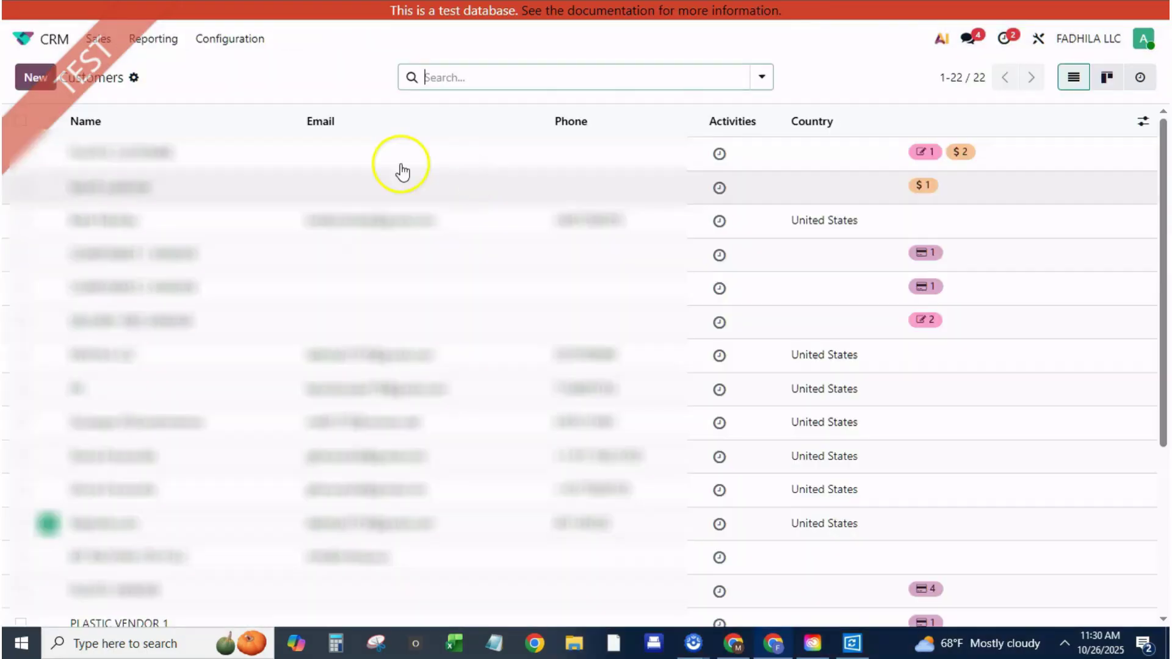
pyautogui.click(34, 77)
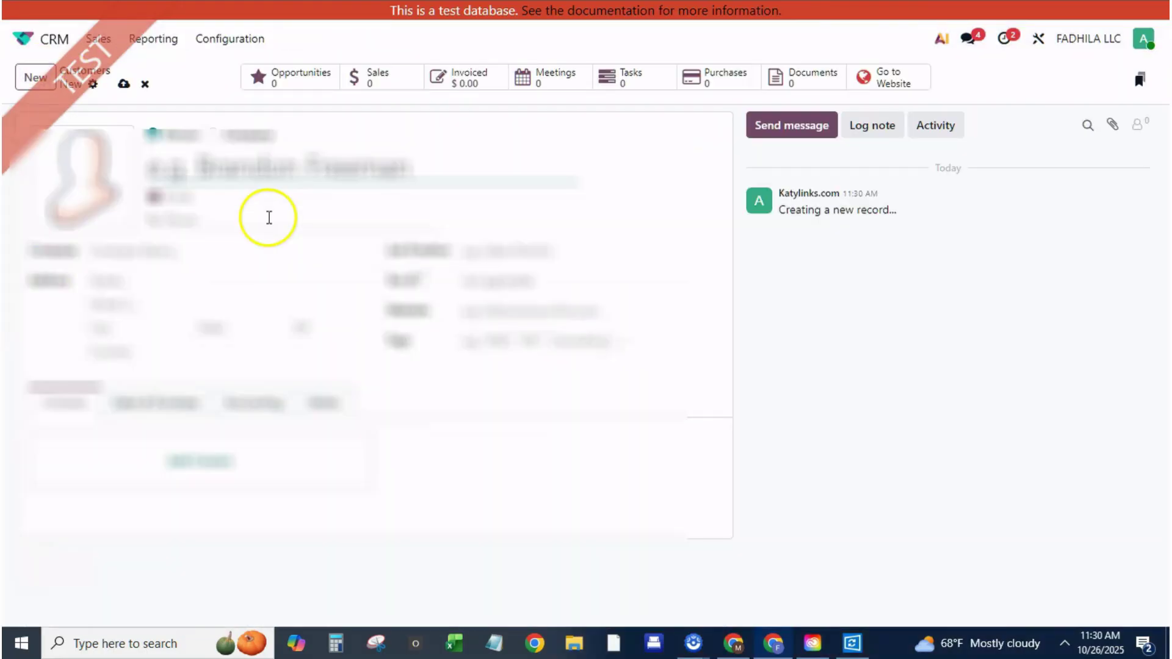
pyautogui.click(310, 162)
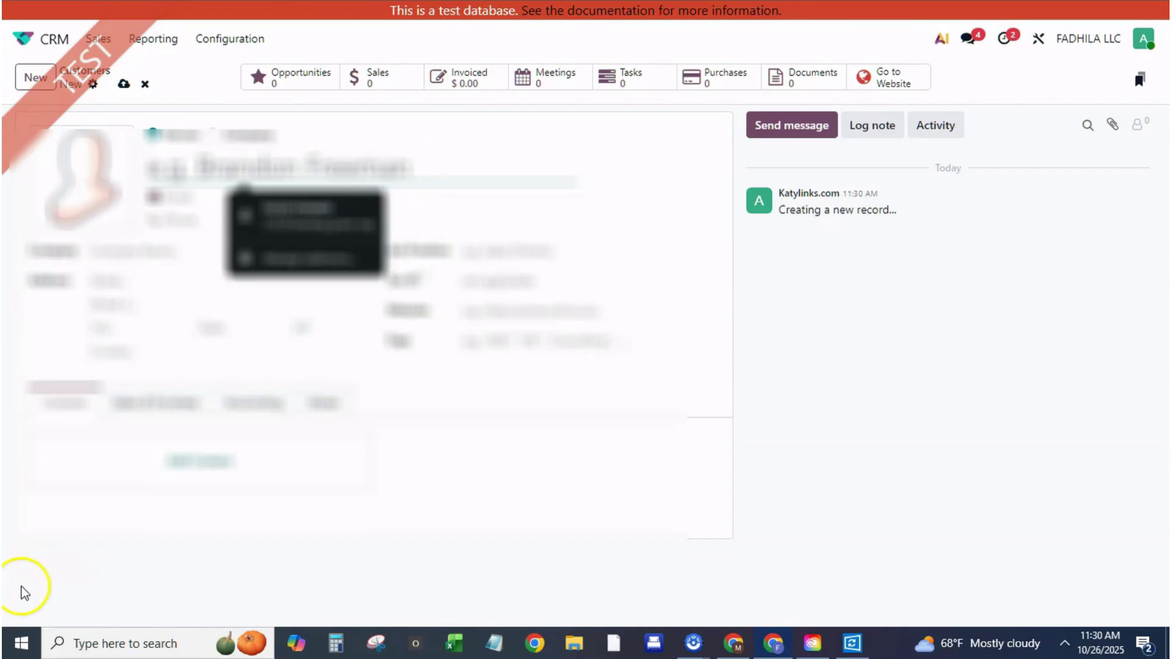
pyautogui.click(430, 364)
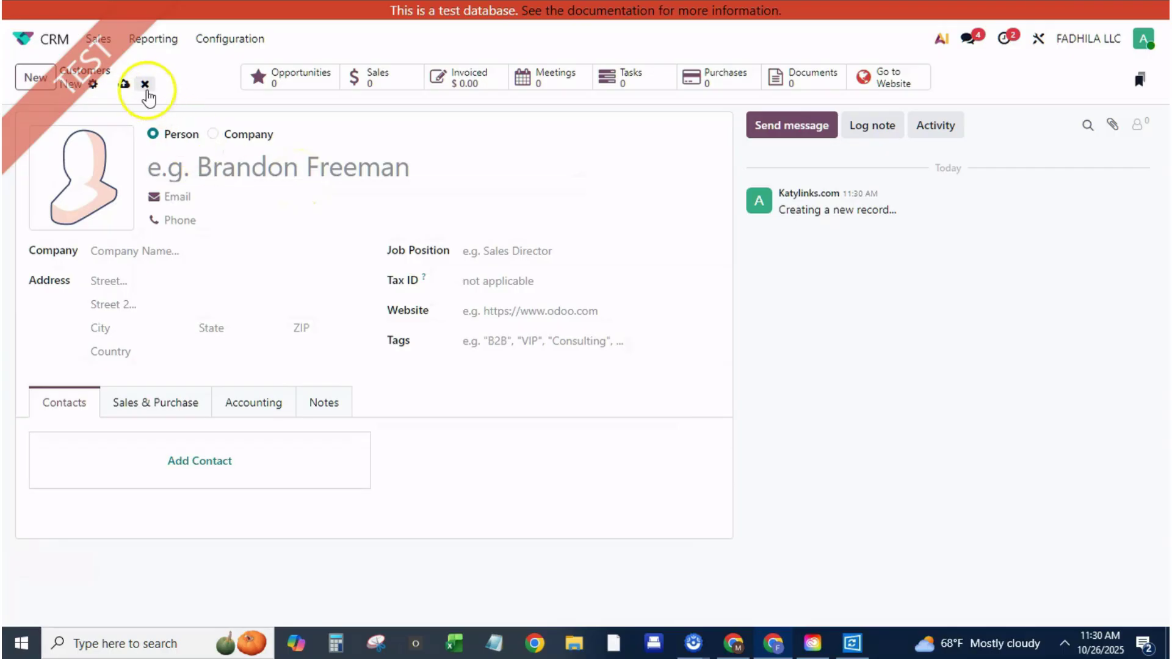
pyautogui.write('CU')
pyautogui.click(196, 160)
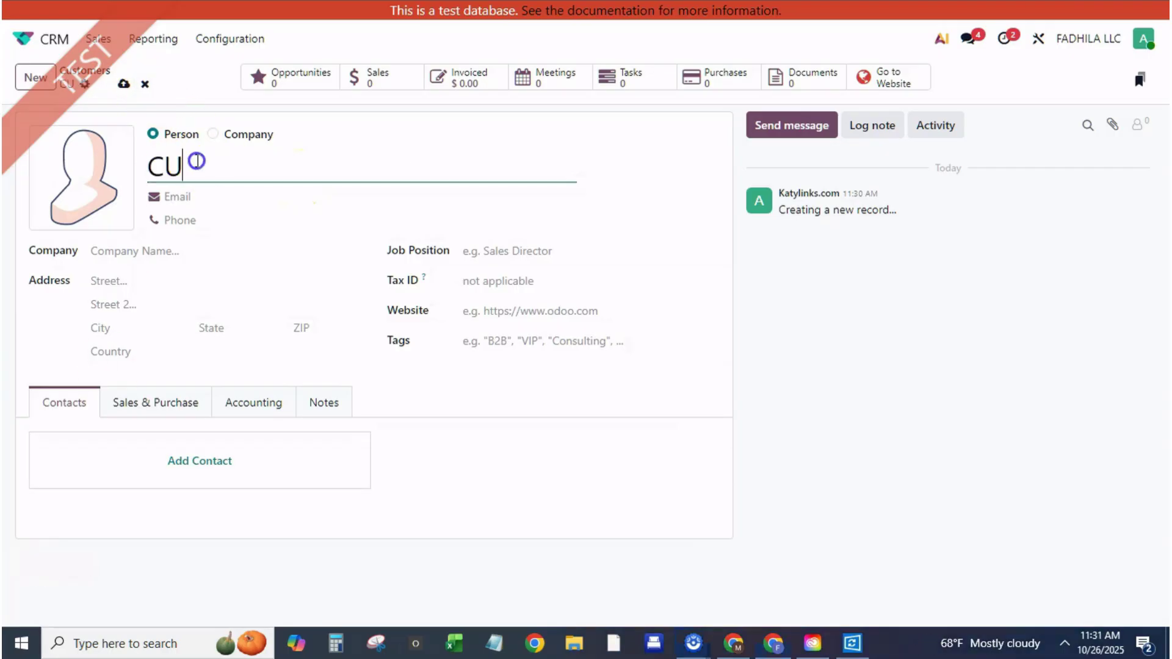
pyautogui.write('ST')
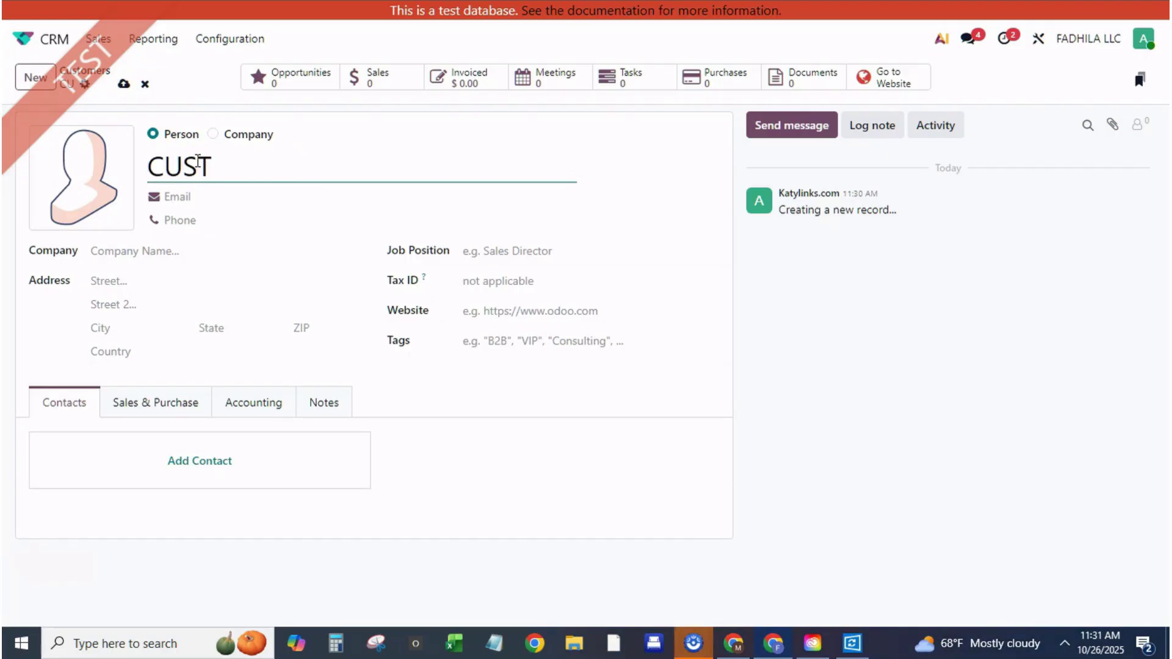
pyautogui.write('OMER')
pyautogui.click(231, 218)
# - Assign the DEALER (USD) pricelist under Sales & Purchase and save the customer
pyautogui.click(183, 403)
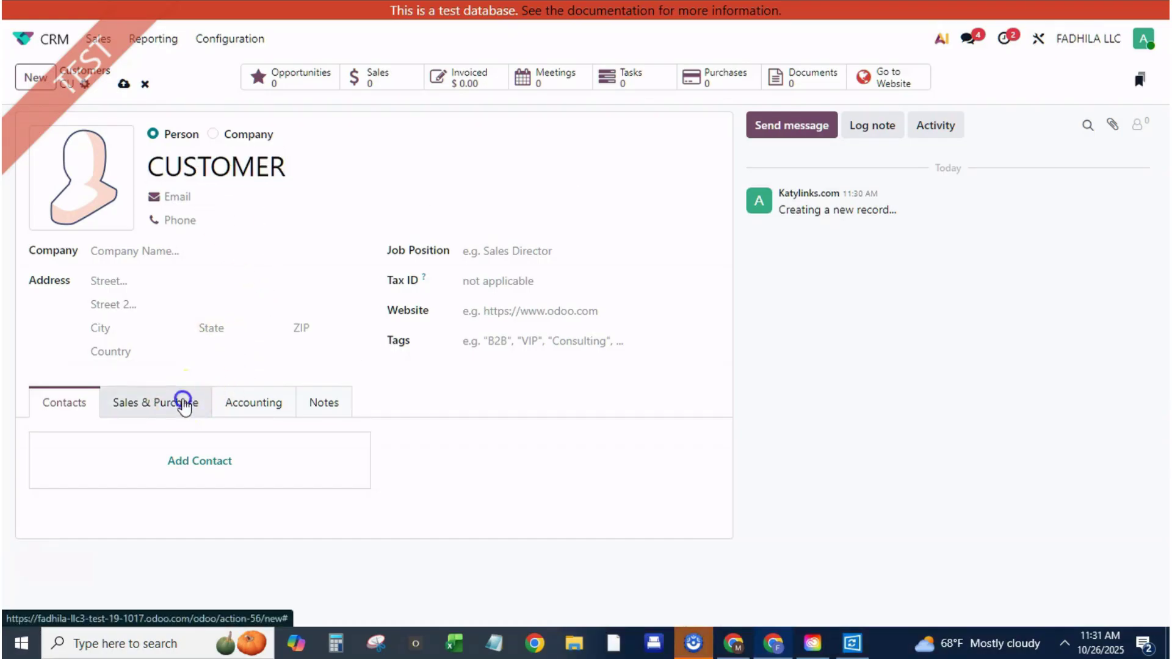
pyautogui.scroll(-3, 247, 451)
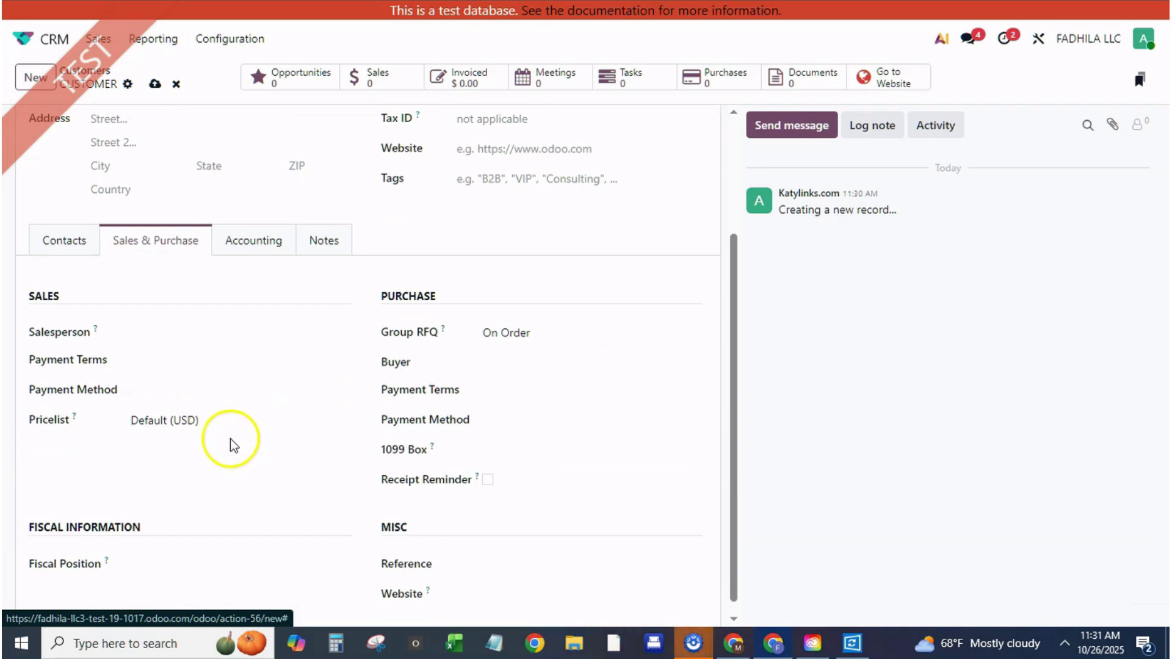
pyautogui.click(206, 421)
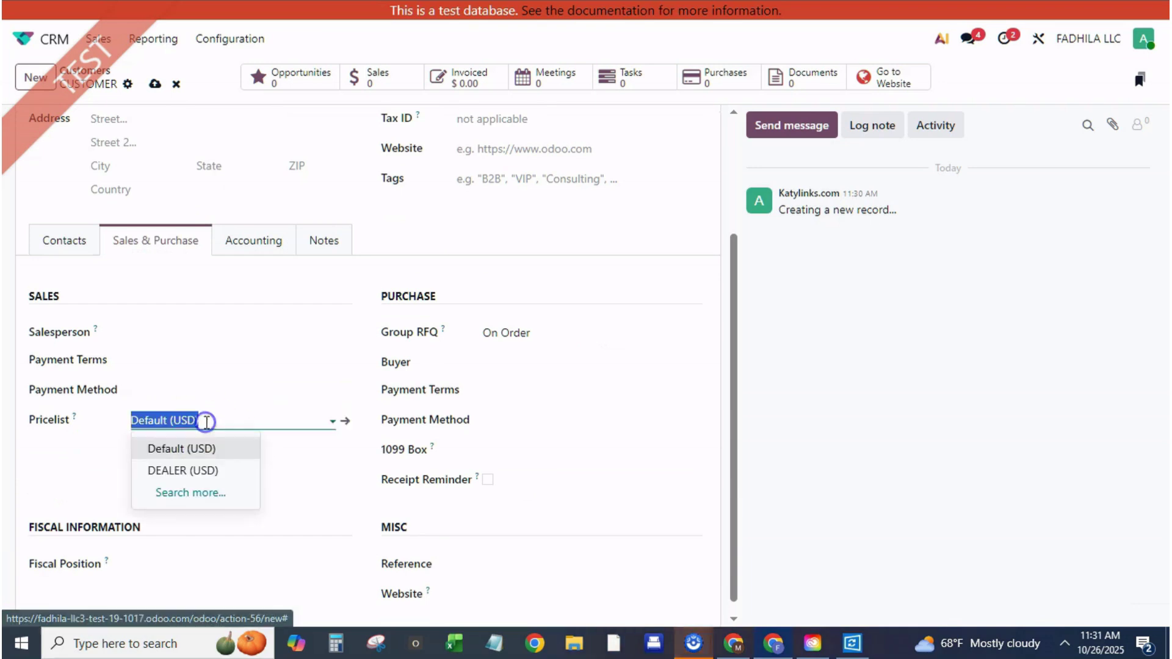
pyautogui.click(196, 470)
pyautogui.scroll(3, 184, 366)
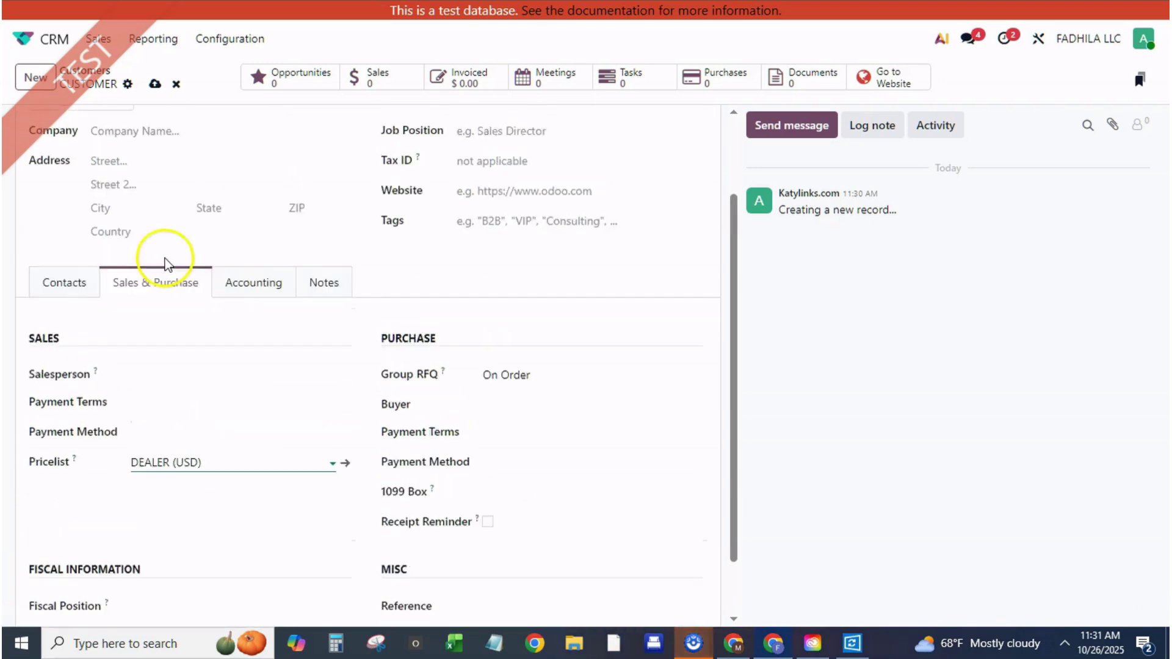
pyautogui.click(155, 85)
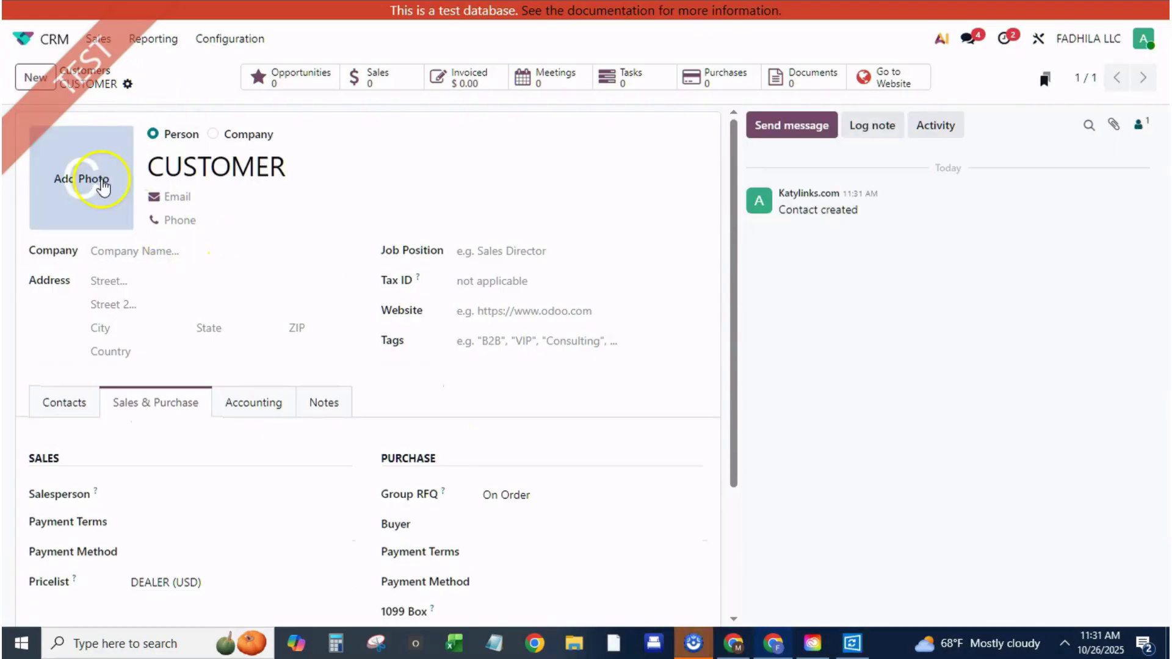
# - Quote CUSTOMER 50 benches, repriced to 75.00 each, and save quotation S00004
pyautogui.click(99, 41)
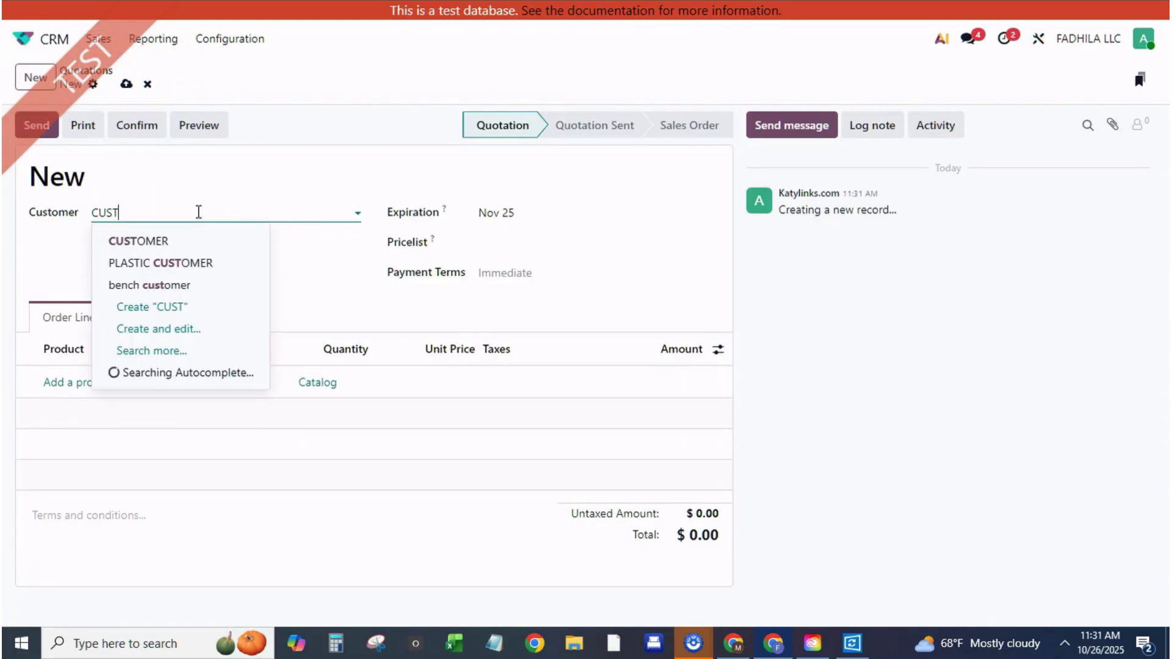
pyautogui.click(169, 237)
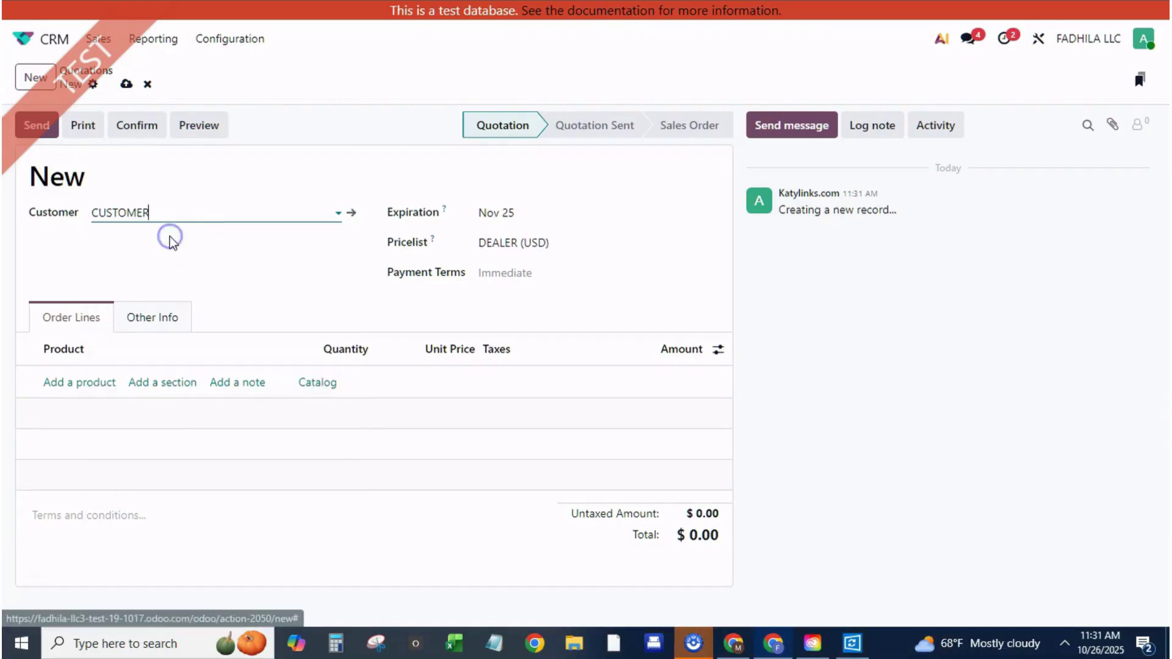
pyautogui.click(64, 382)
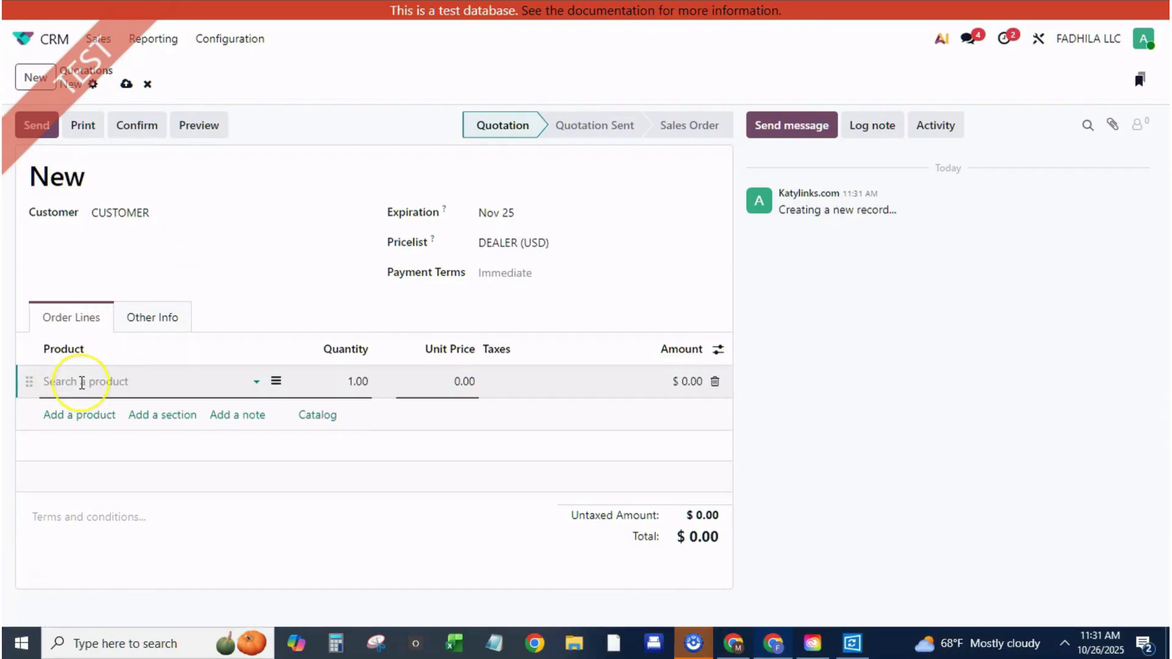
pyautogui.write('BEN')
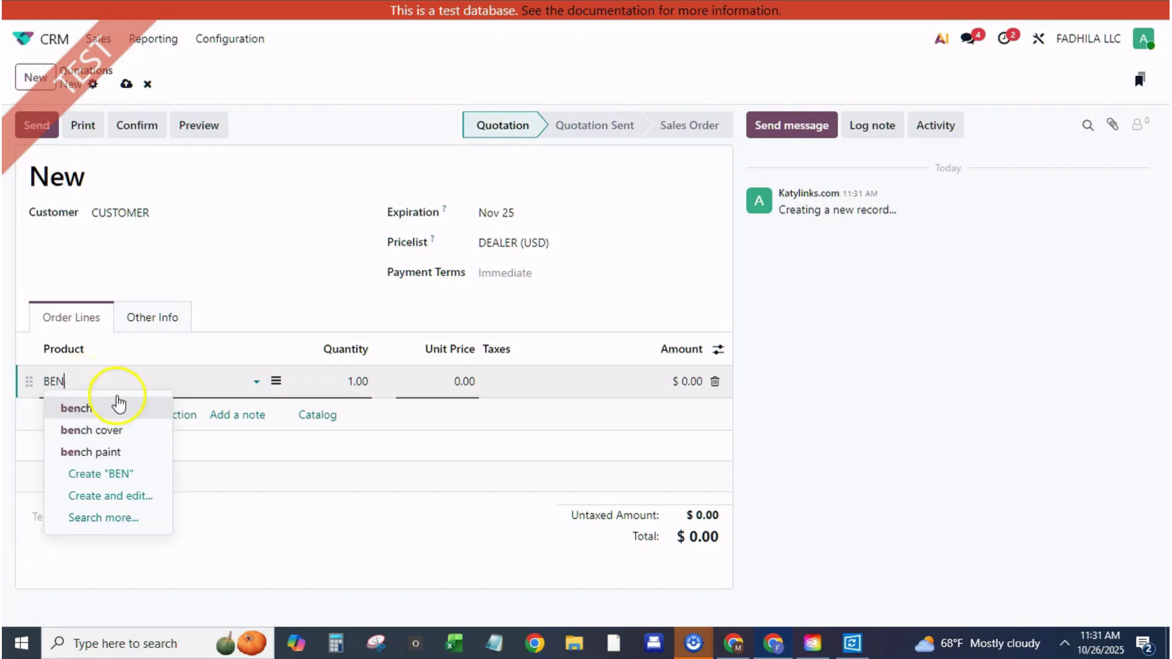
pyautogui.click(107, 418)
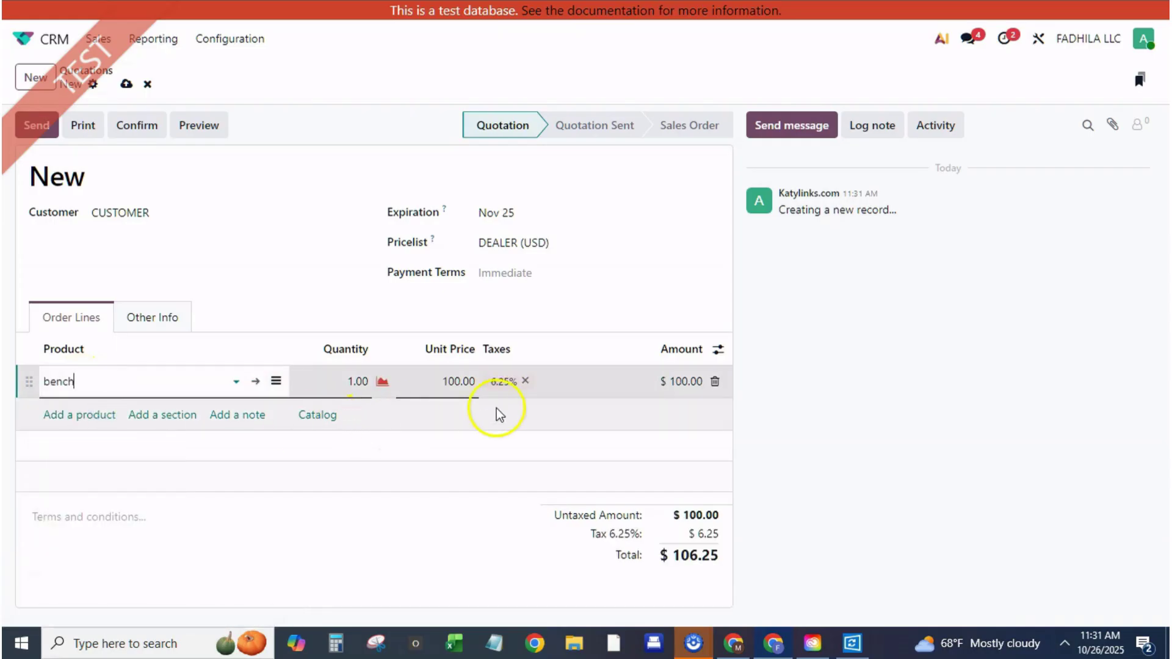
pyautogui.click(358, 380)
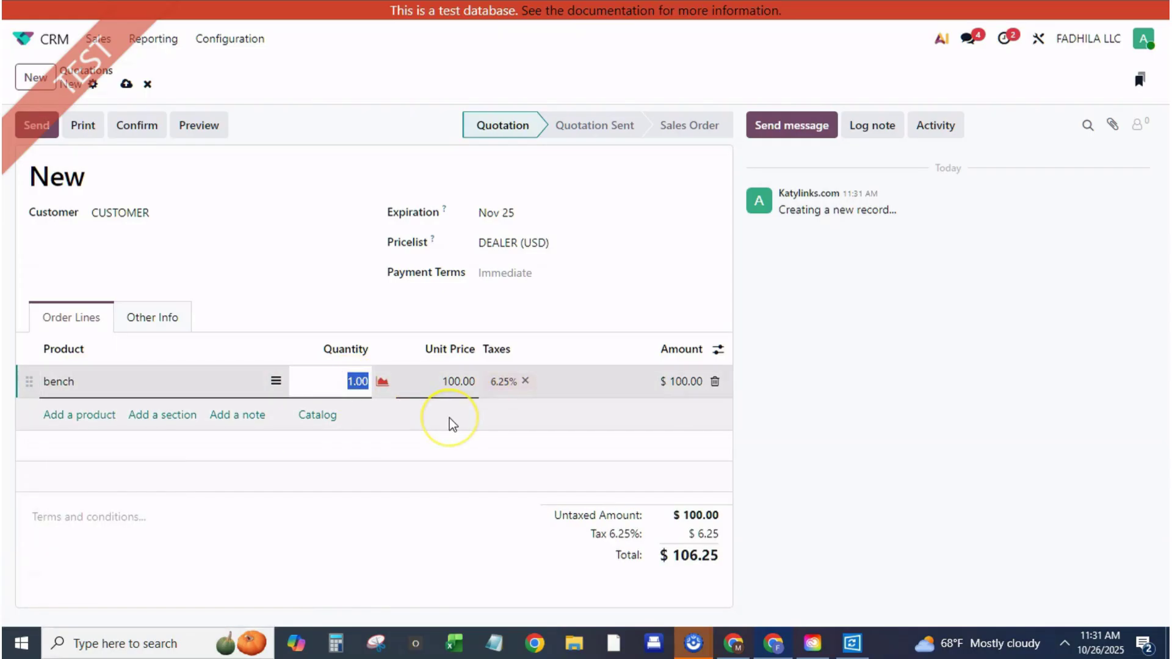
pyautogui.write('50')
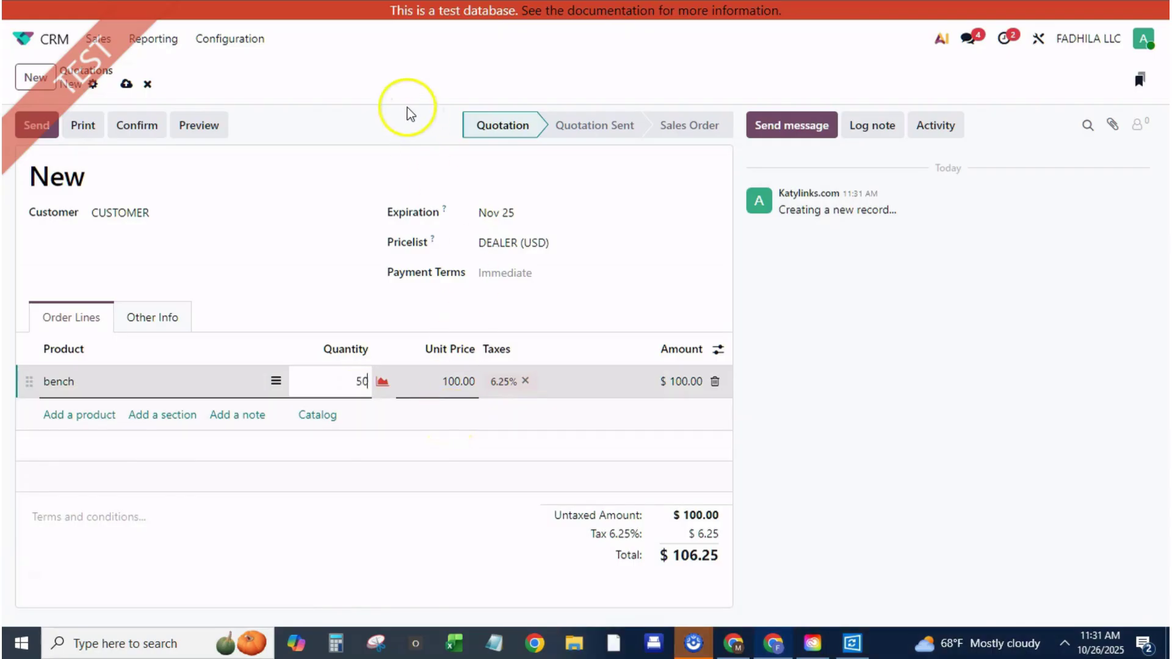
pyautogui.click(409, 67)
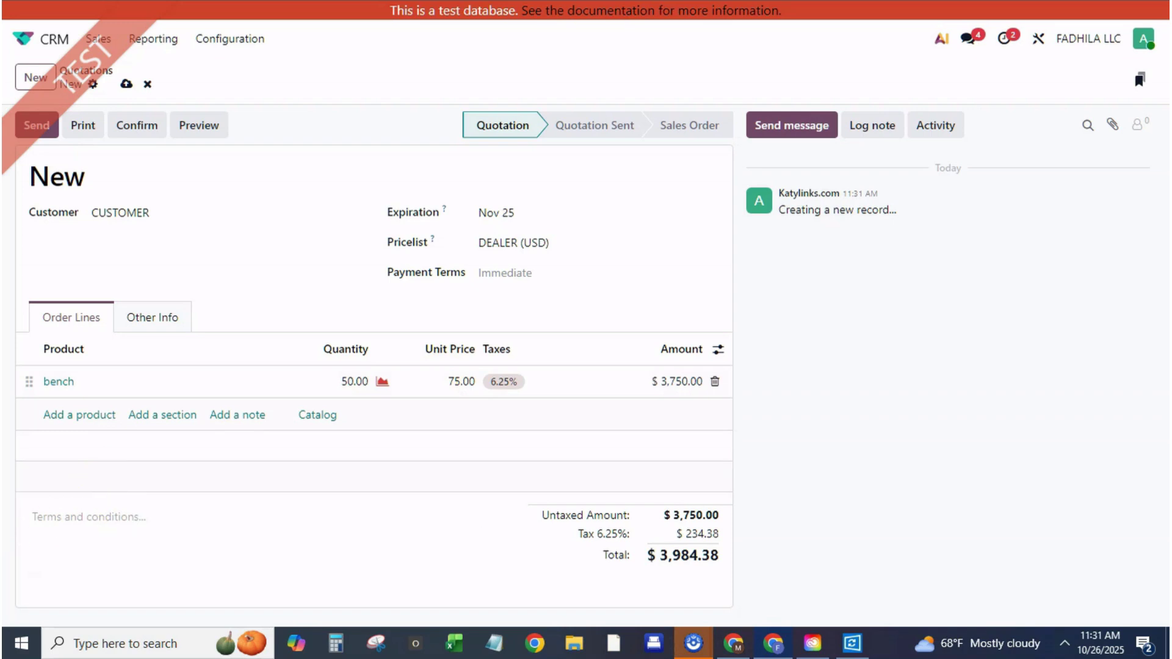
pyautogui.click(126, 84)
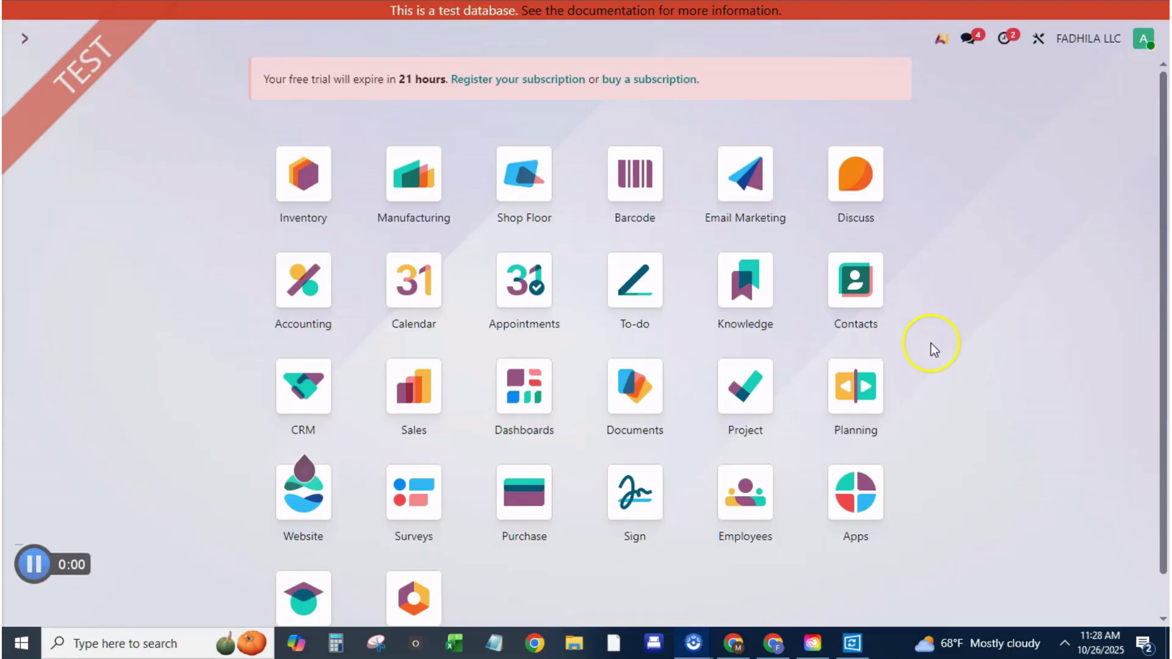
# - Tick Pricelists under Pricing in the Sales settings again and save
pyautogui.scroll(-1, 931, 343)
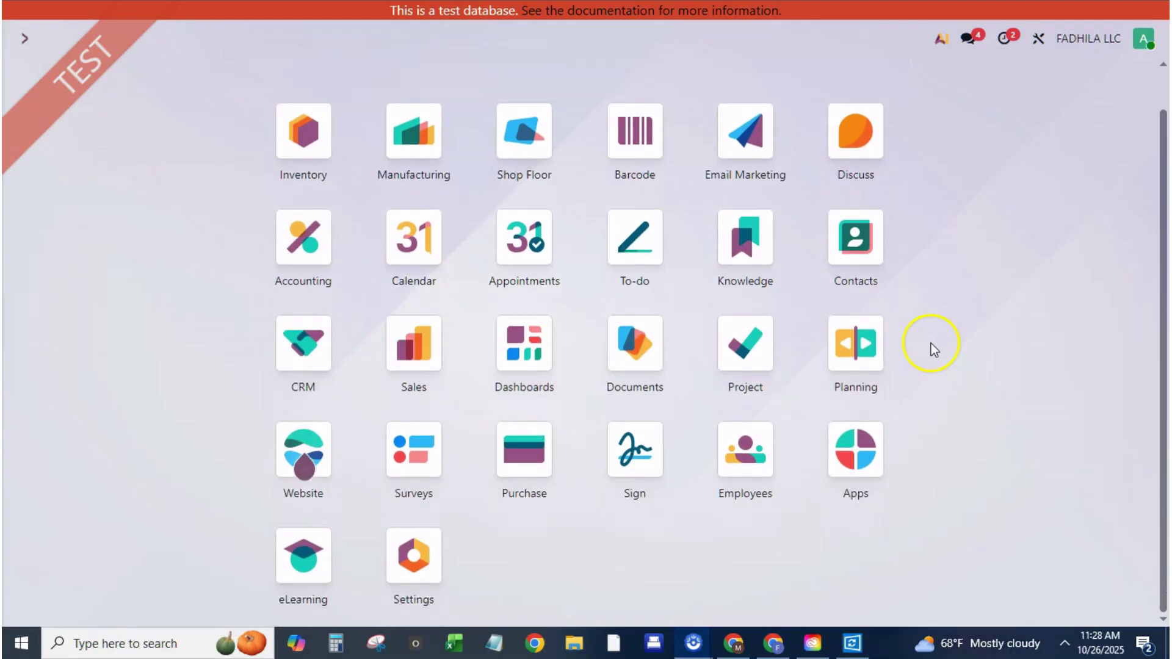
pyautogui.click(414, 555)
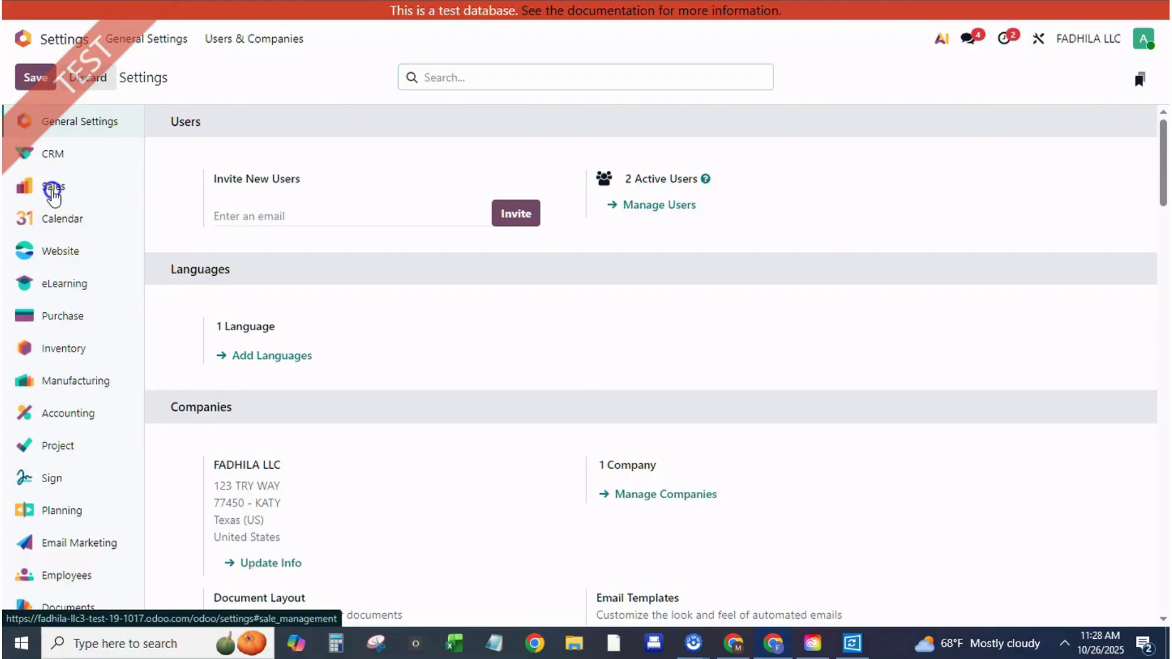
pyautogui.click(54, 194)
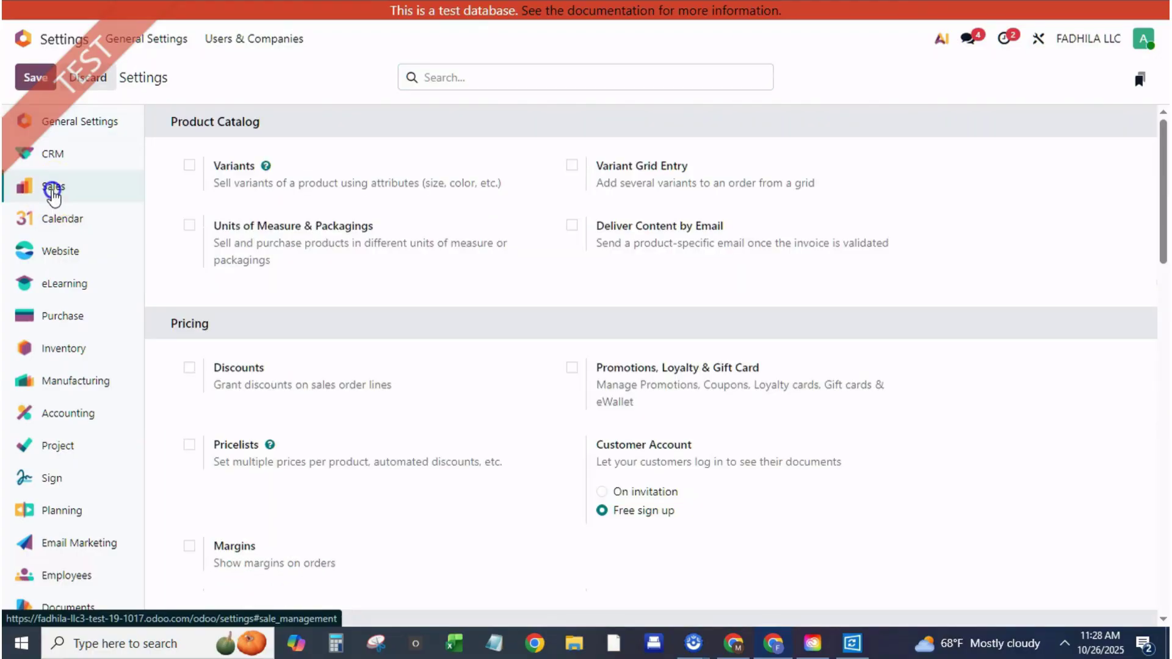
pyautogui.click(189, 445)
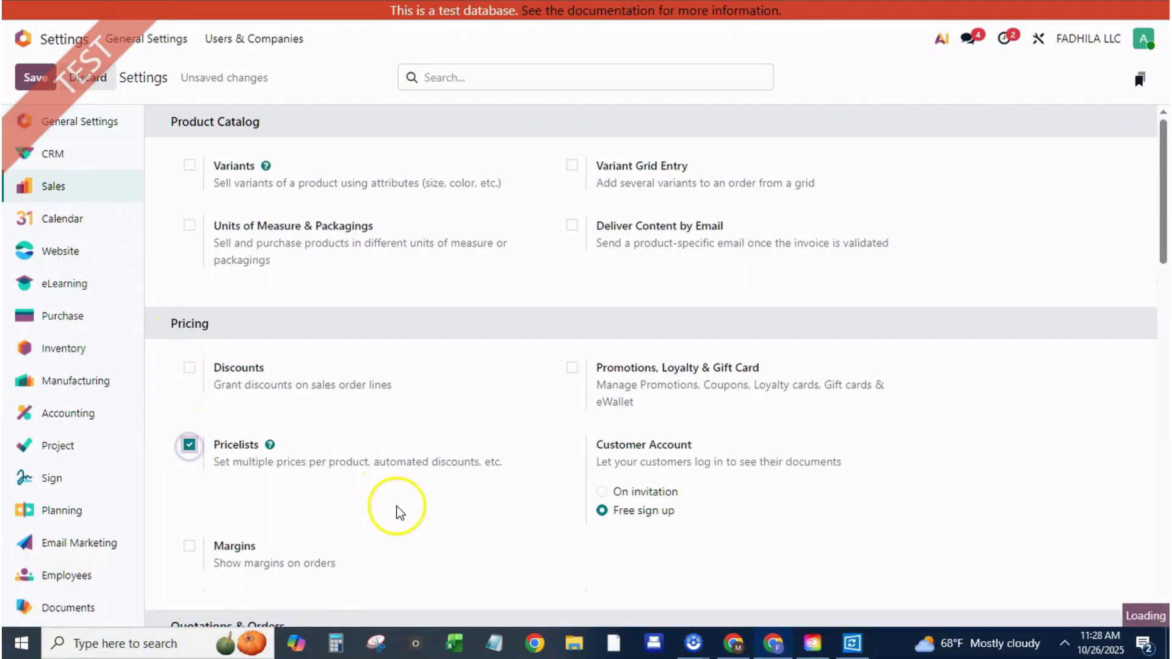
pyautogui.scroll(-2, 396, 511)
pyautogui.scroll(-1, 397, 511)
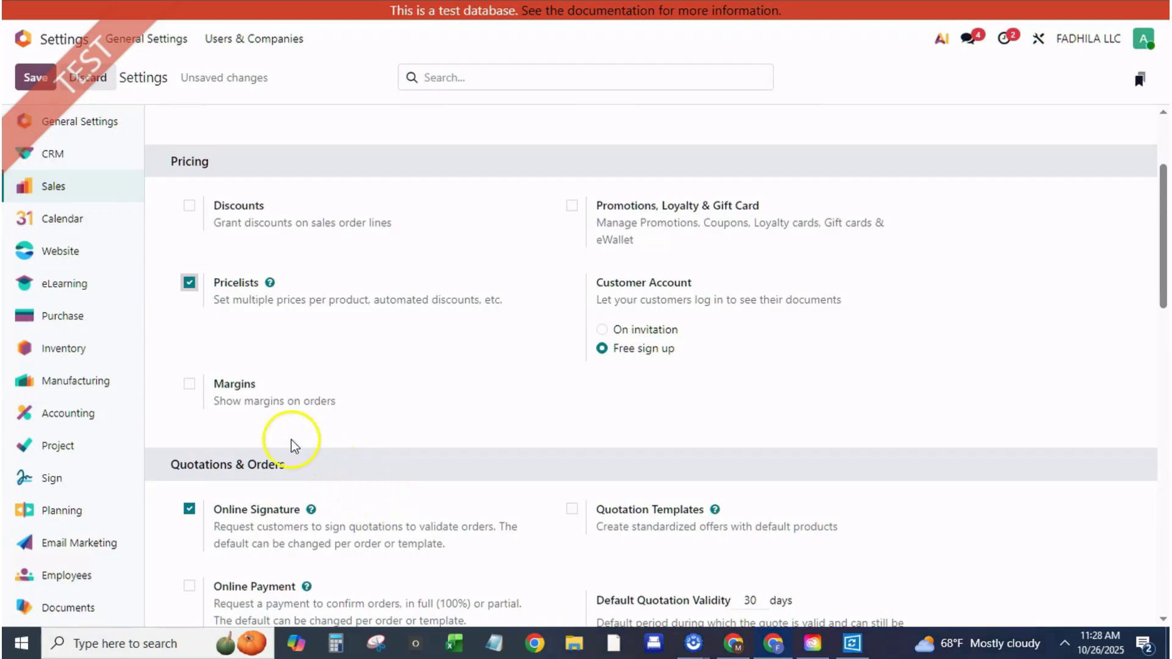
pyautogui.click(35, 84)
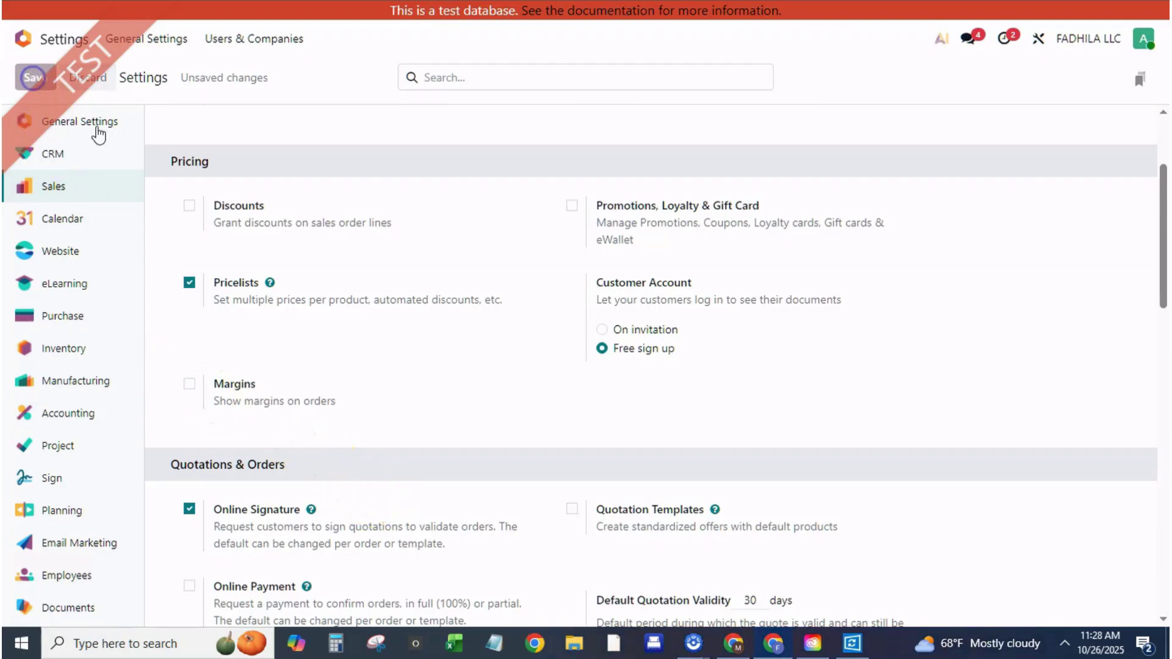
pyautogui.moveTo(297, 219)
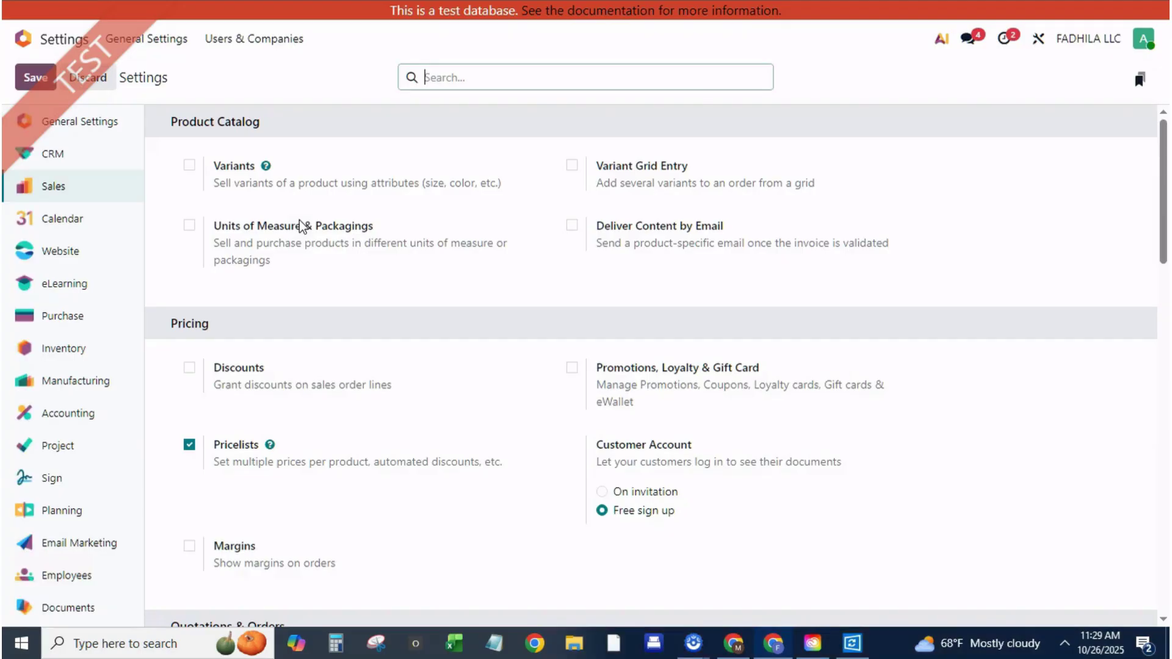
# - Create another pricelist named DEALER via the 'price' search and add a rule line
pyautogui.click(23, 39)
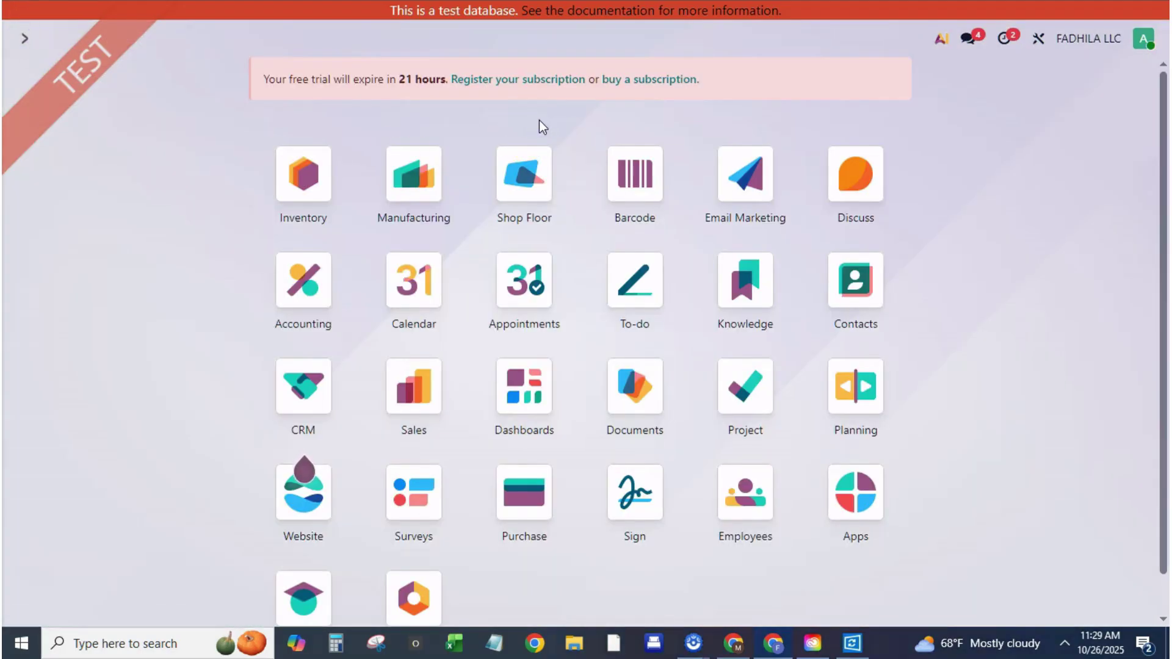
pyautogui.write('price')
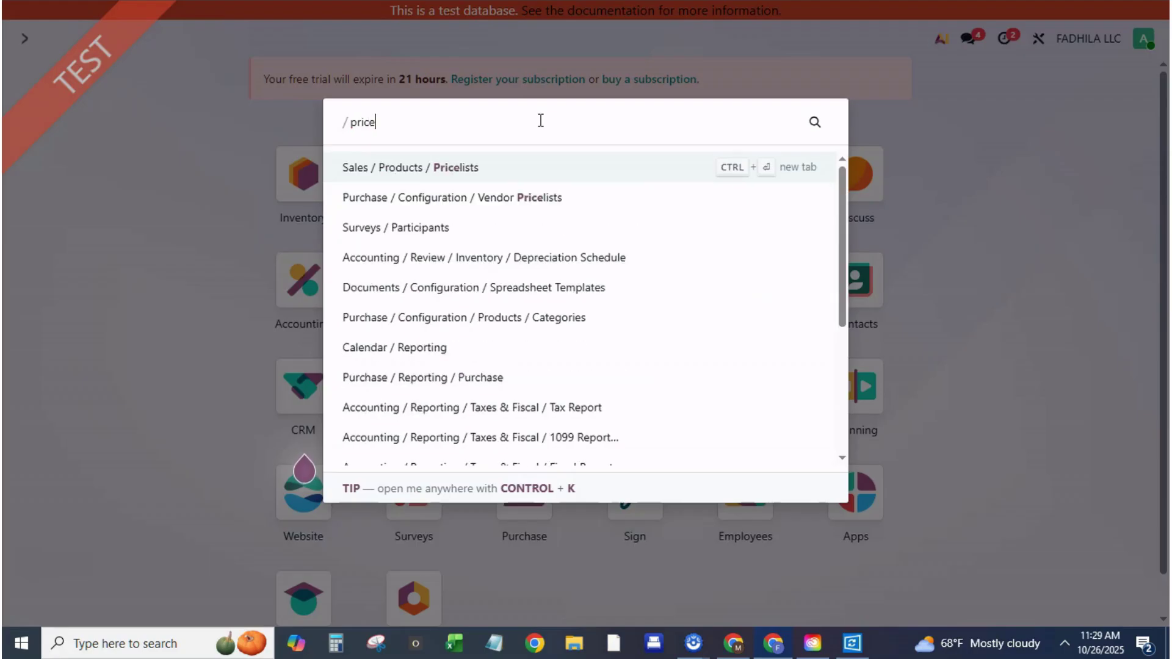
pyautogui.click(534, 166)
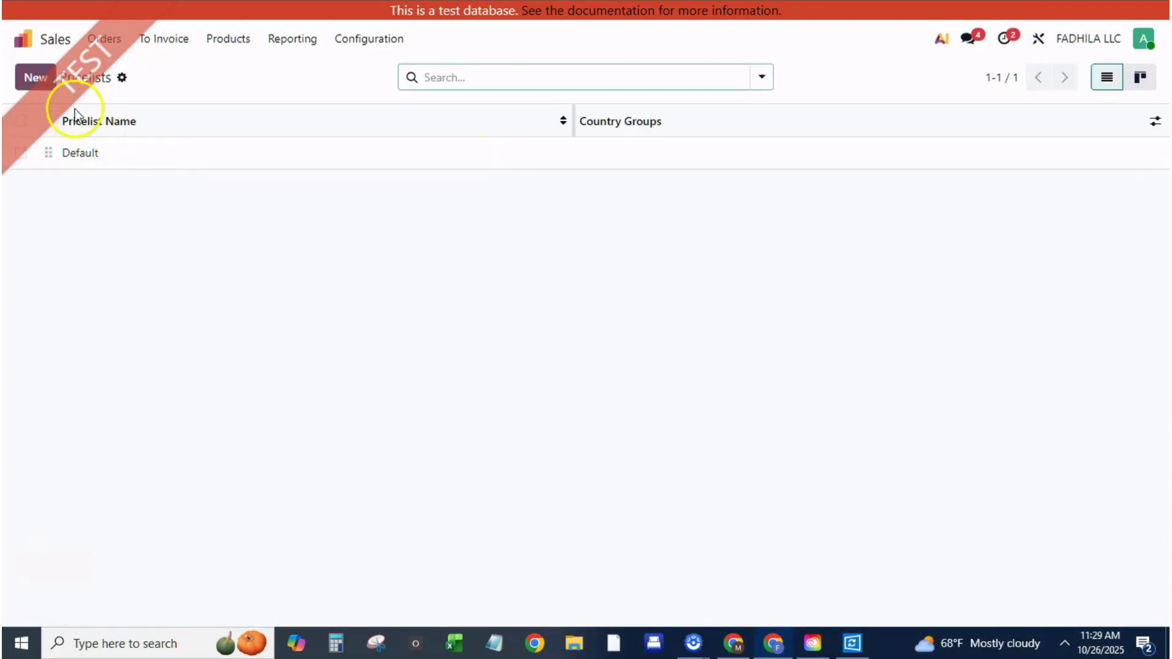
pyautogui.click(34, 77)
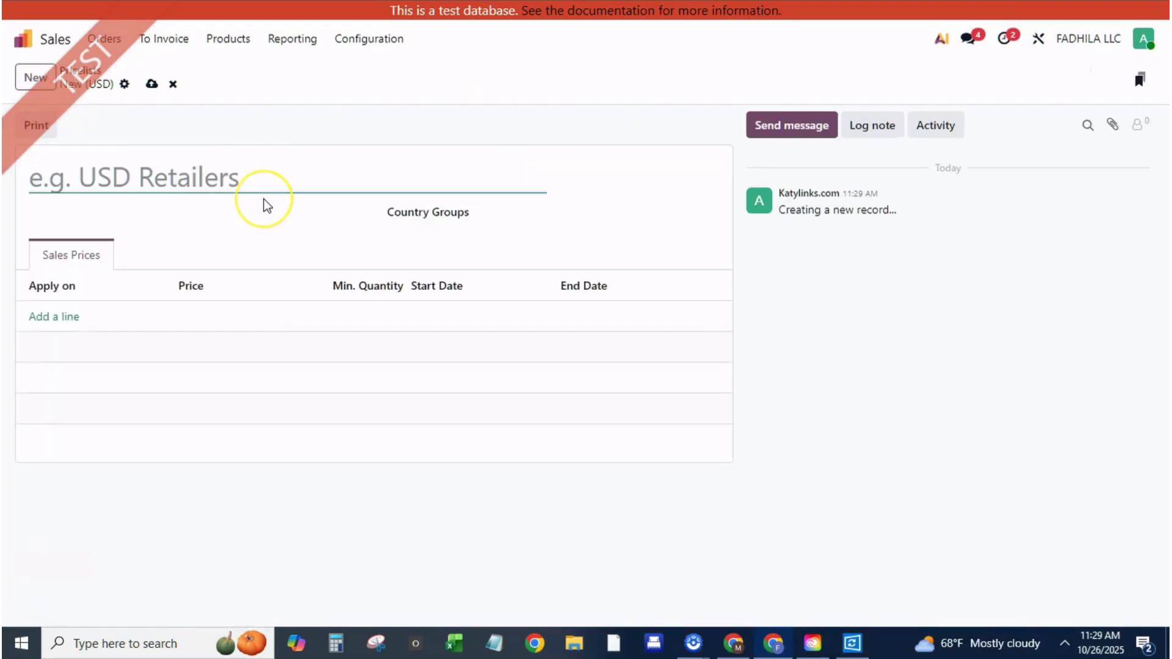
pyautogui.click(186, 169)
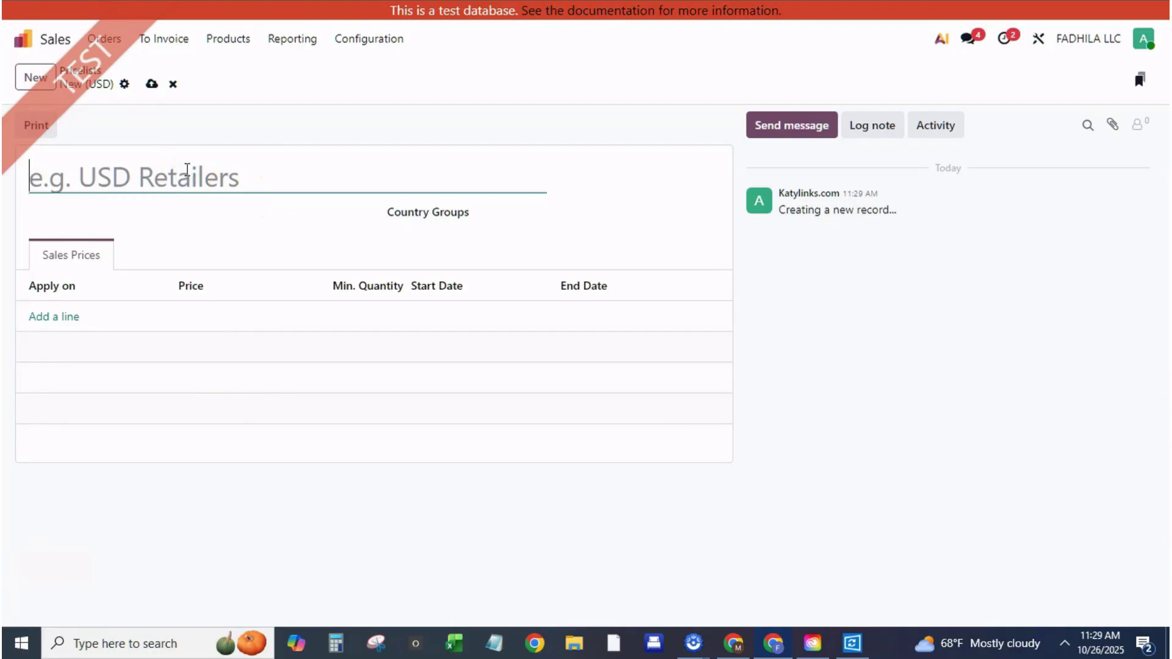
pyautogui.write('DE')
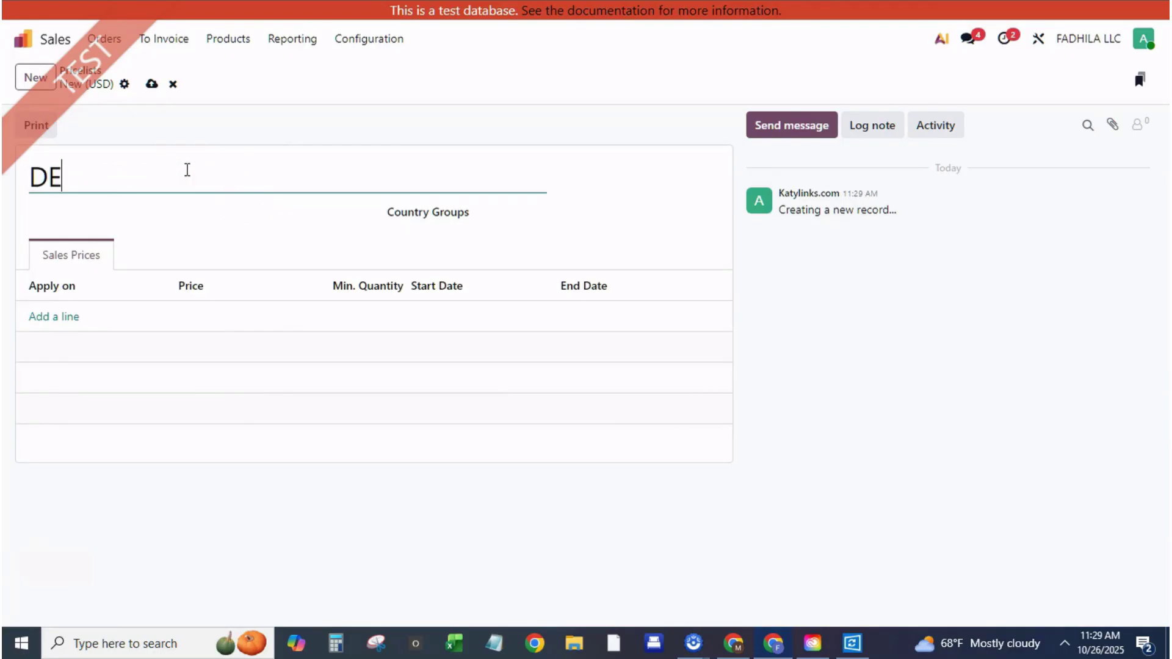
pyautogui.write('ALER')
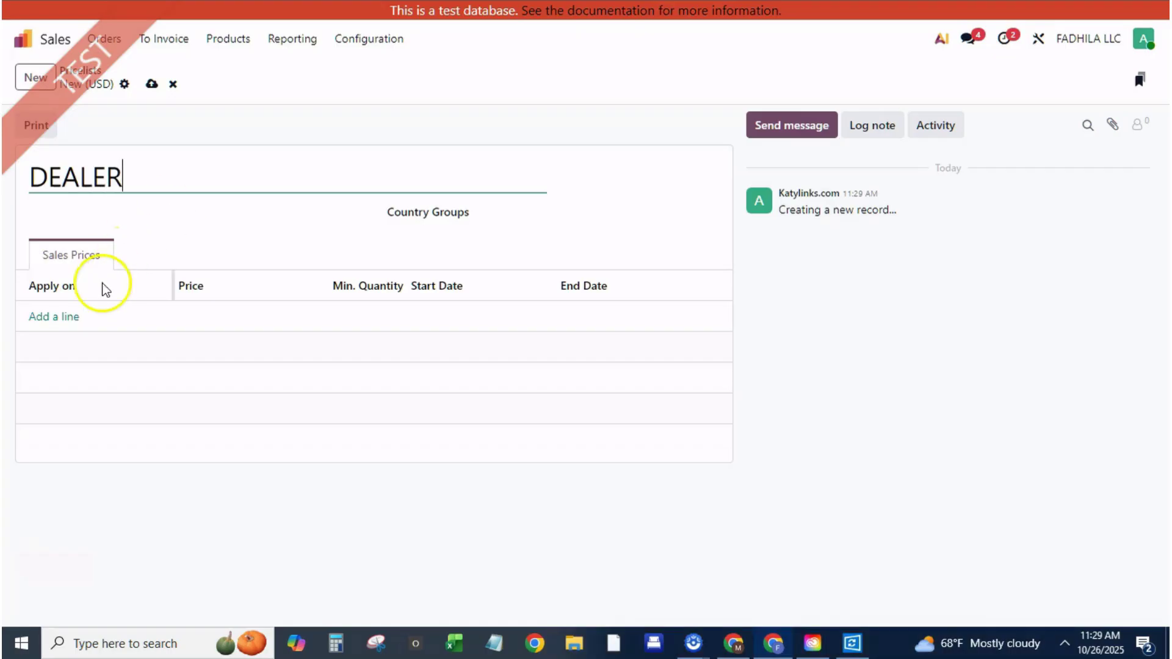
pyautogui.click(59, 316)
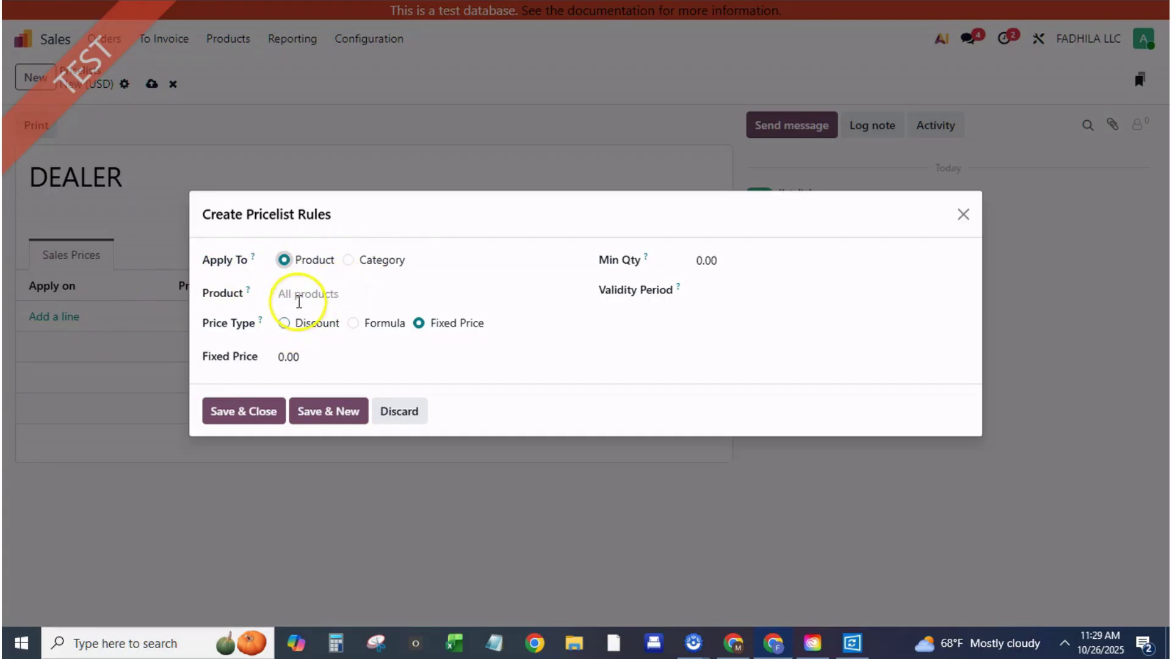
# - Enter a 25% discount on the rule and look over the formula fields (discount, round off, extra fee)
pyautogui.click(283, 323)
pyautogui.click(310, 352)
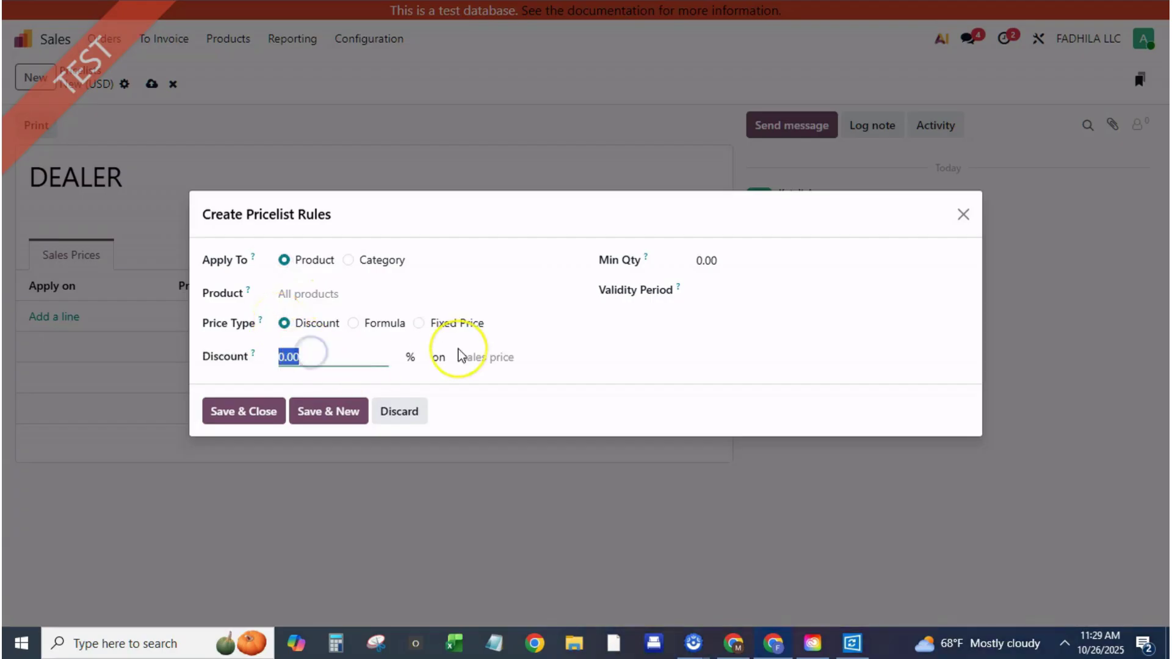
pyautogui.click(528, 260)
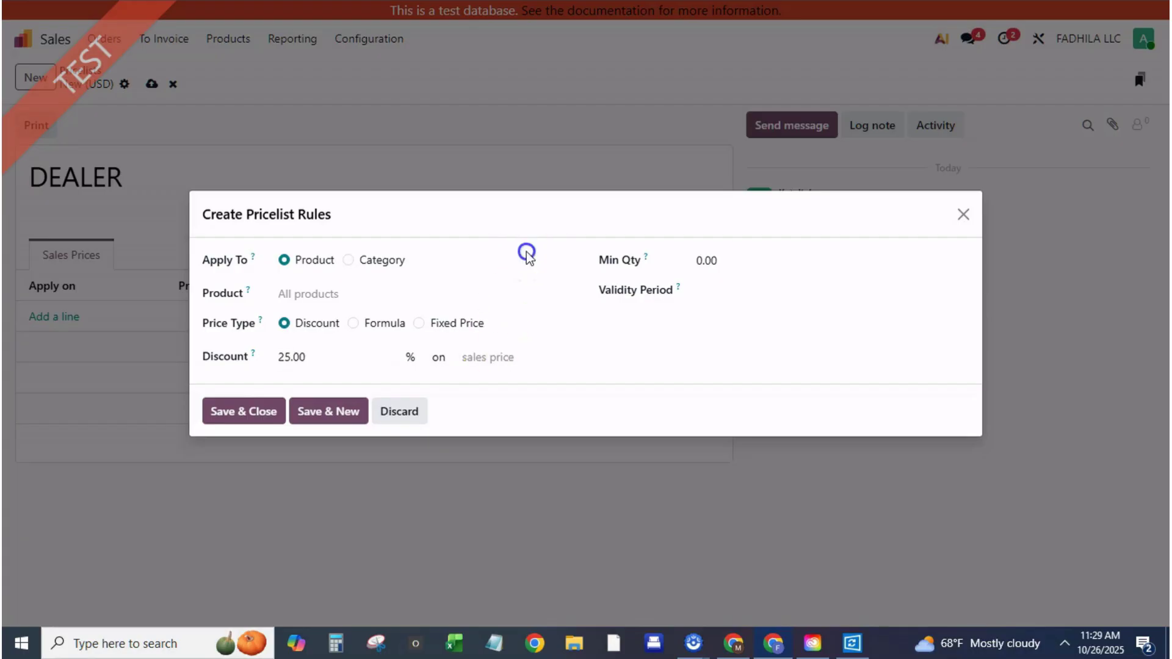
pyautogui.click(353, 325)
pyautogui.click(343, 330)
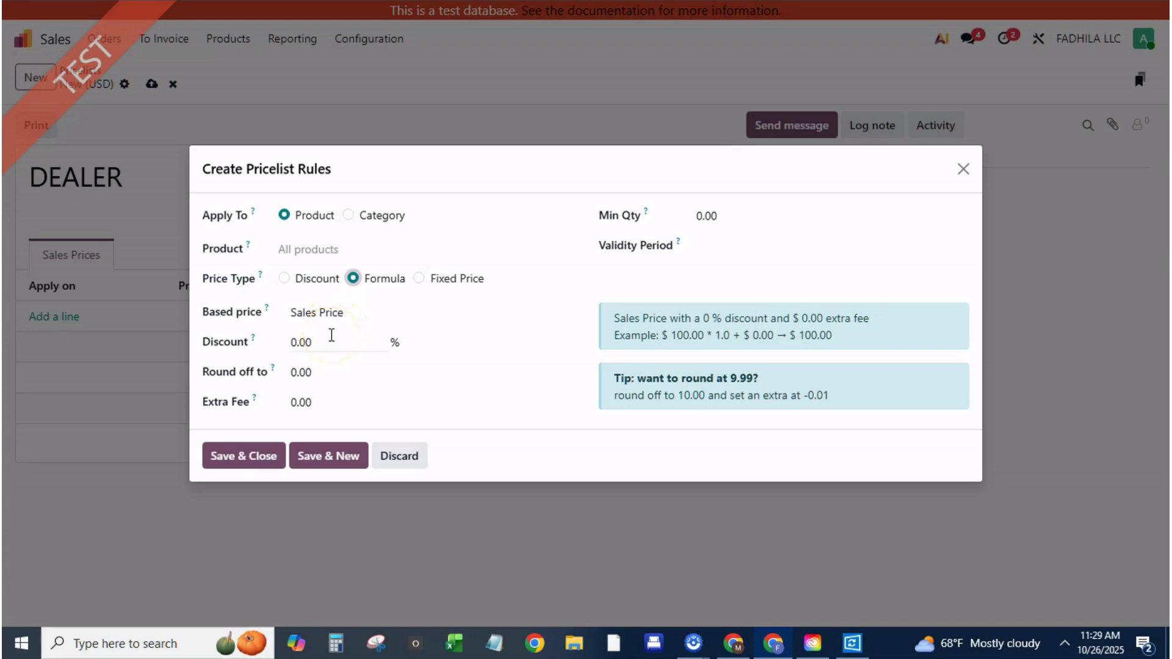
pyautogui.click(329, 341)
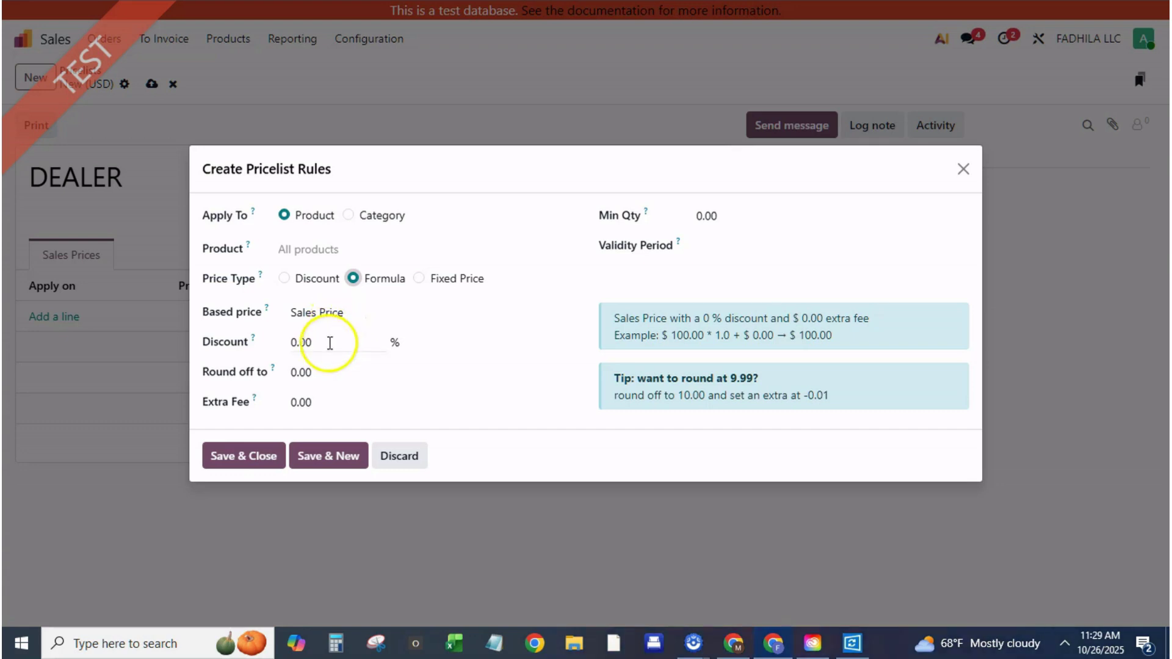
pyautogui.click(684, 322)
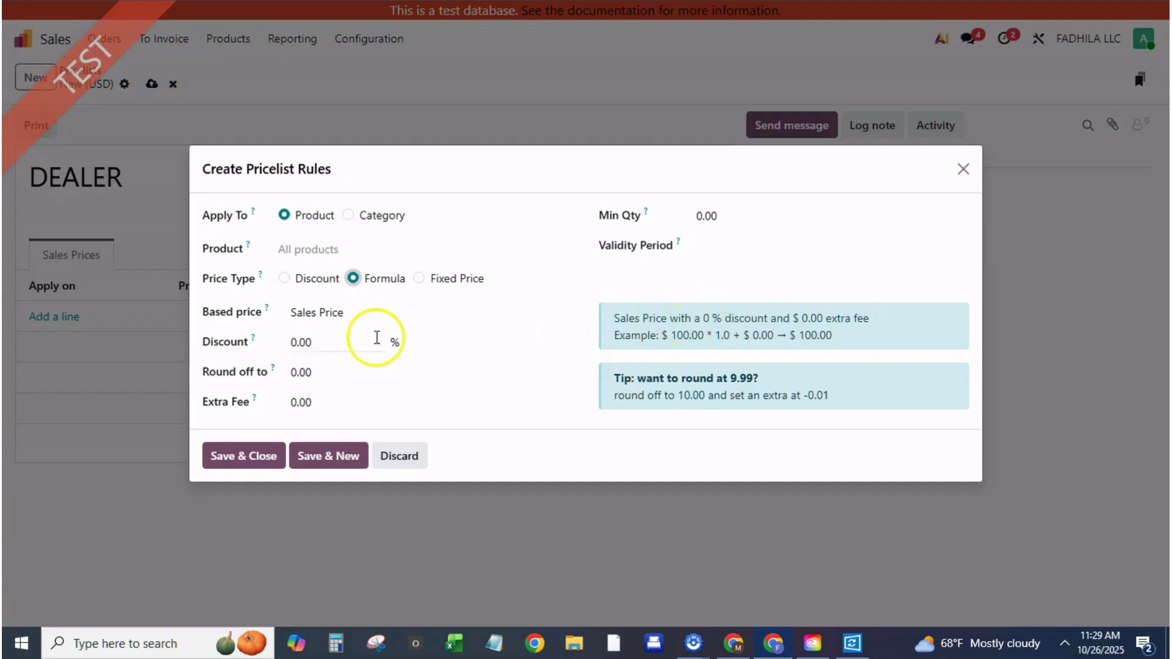
pyautogui.click(337, 371)
pyautogui.click(331, 402)
pyautogui.click(327, 341)
# - Keep the 25% discount, set minimum quantity 10, add the rule and save the DEALER pricelist
pyautogui.click(418, 278)
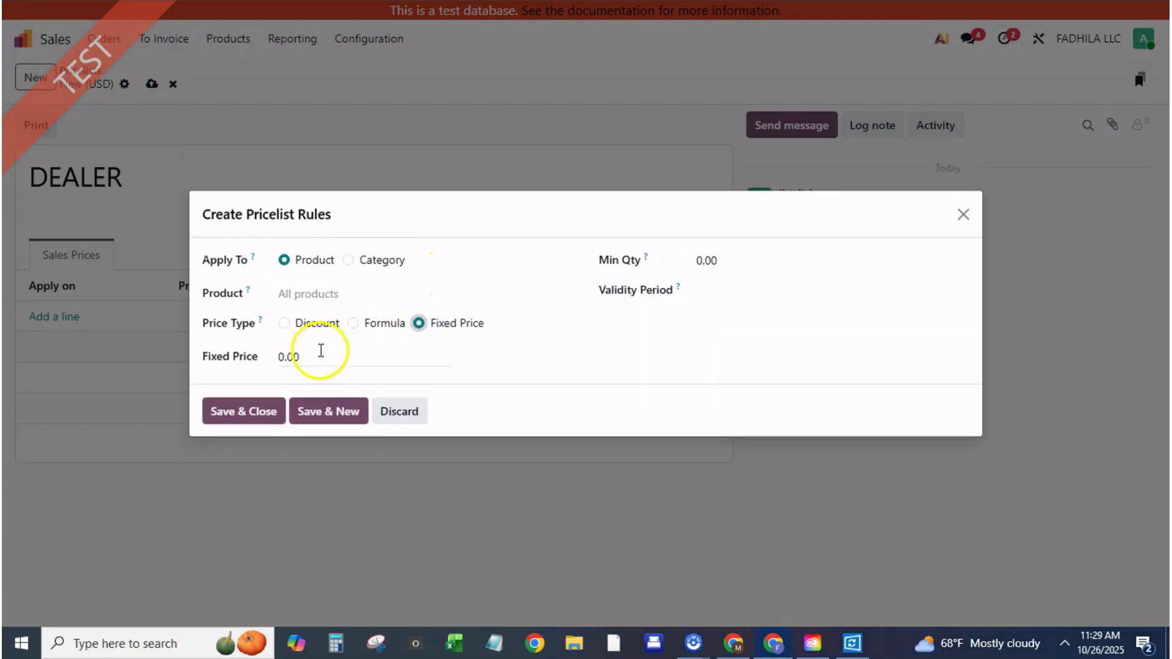
pyautogui.click(702, 296)
pyautogui.click(731, 261)
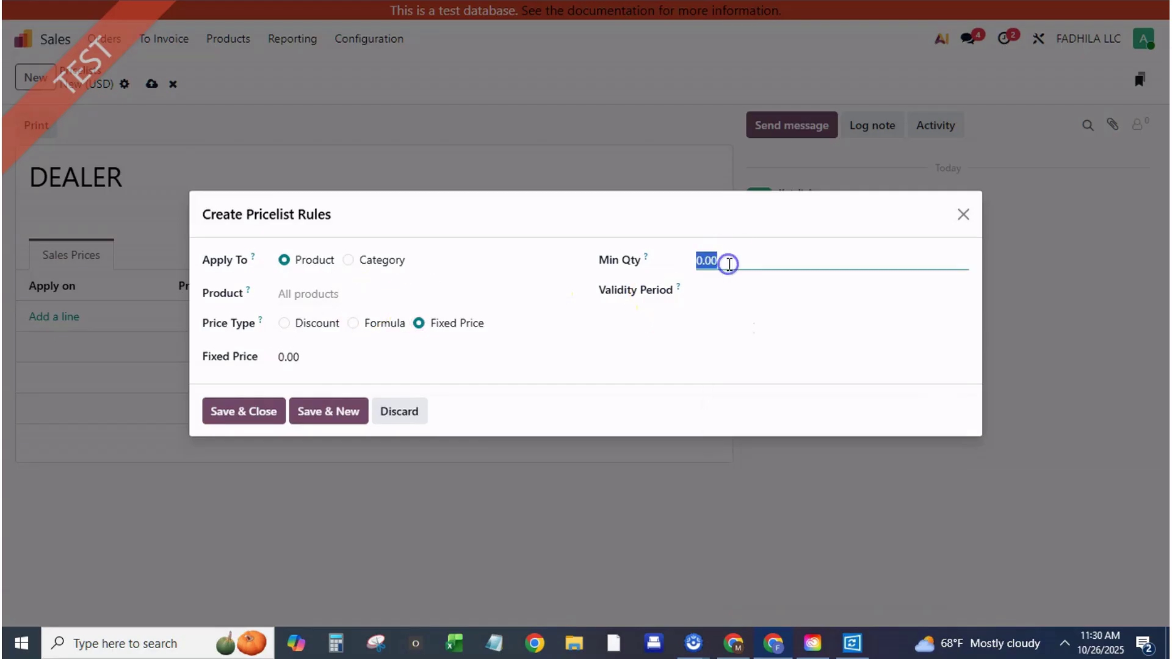
pyautogui.click(284, 323)
pyautogui.click(316, 357)
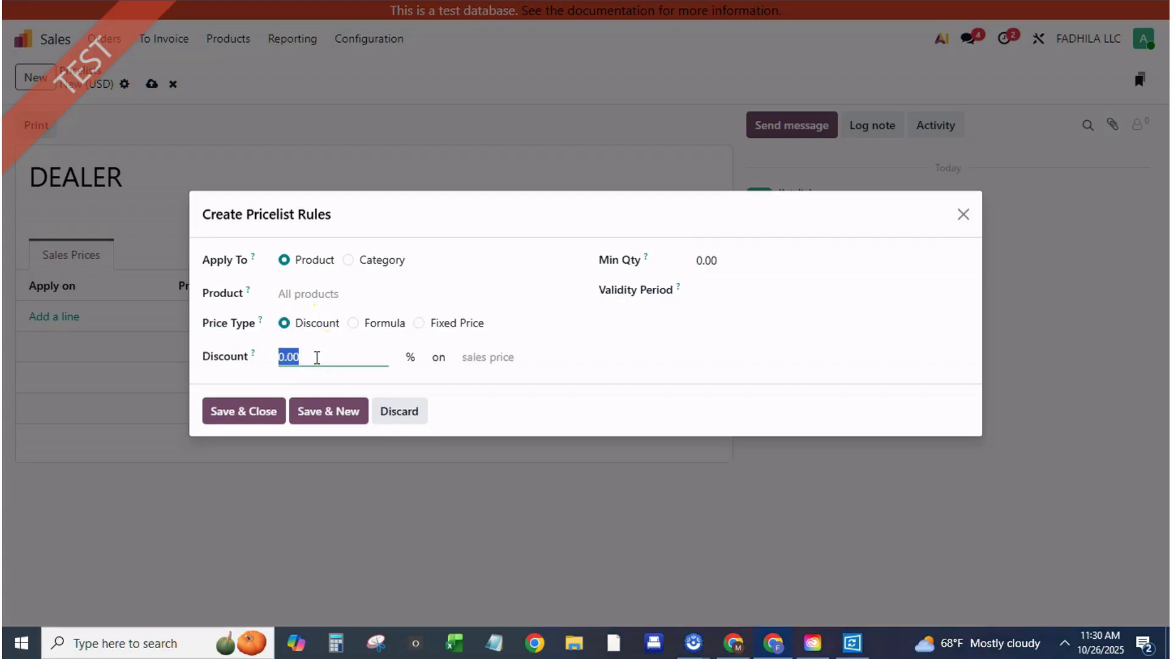
pyautogui.click(734, 261)
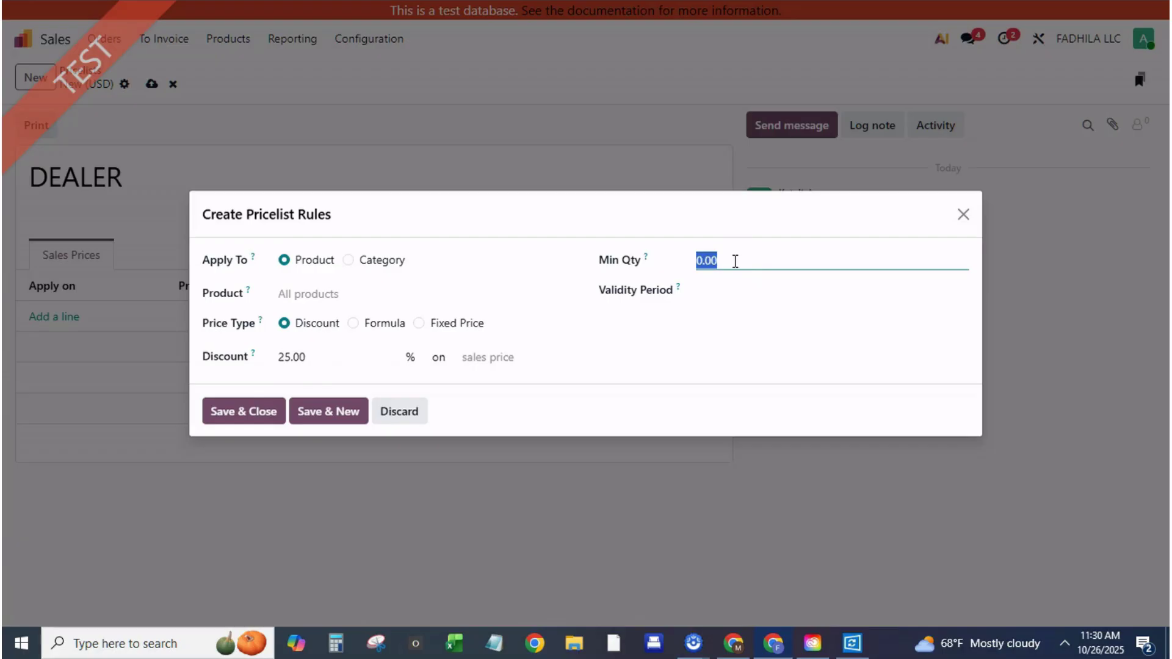
pyautogui.click(259, 412)
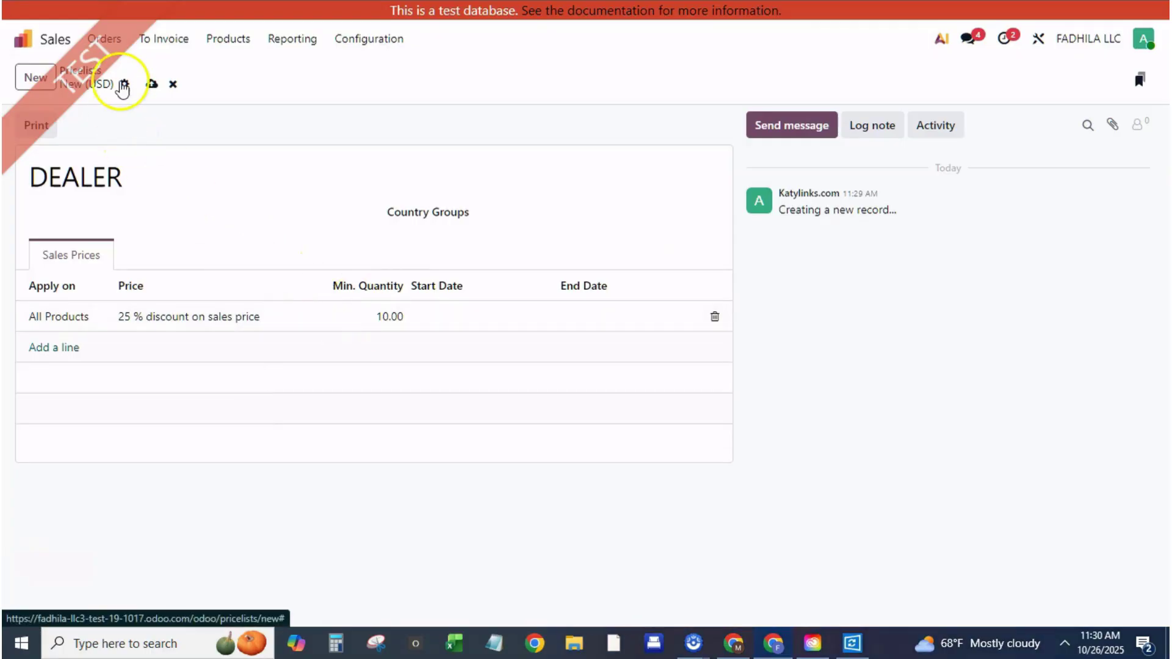
pyautogui.click(152, 83)
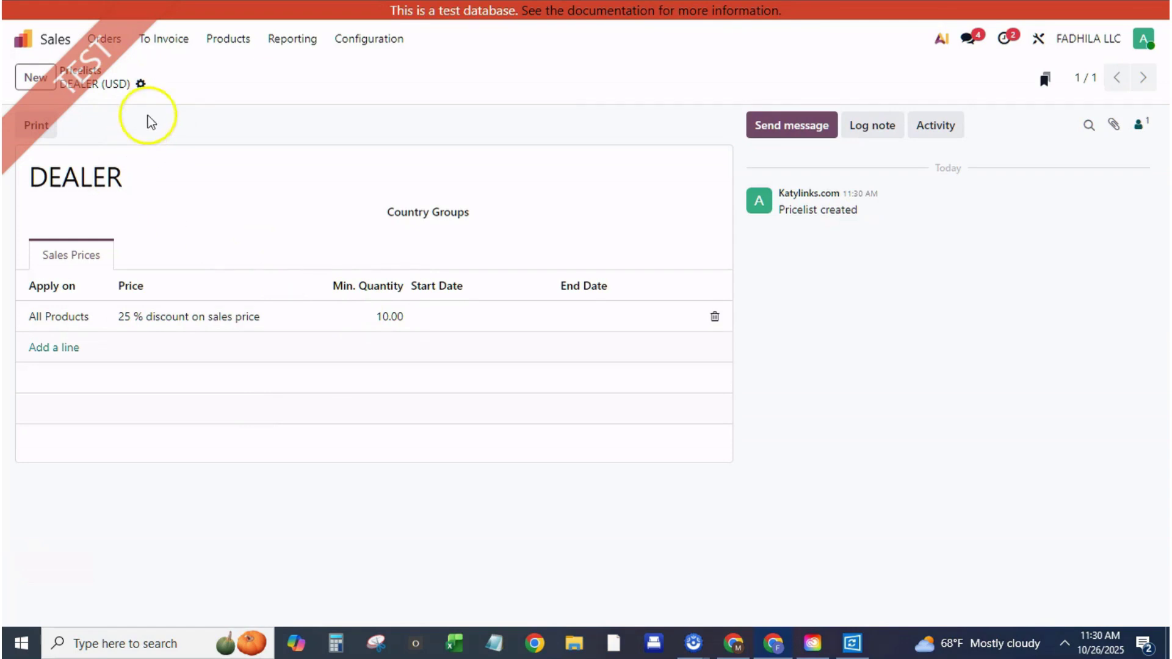
# - Change the bench product's sales price from 1.00 to 100.00 and save it
pyautogui.click(232, 38)
pyautogui.click(251, 72)
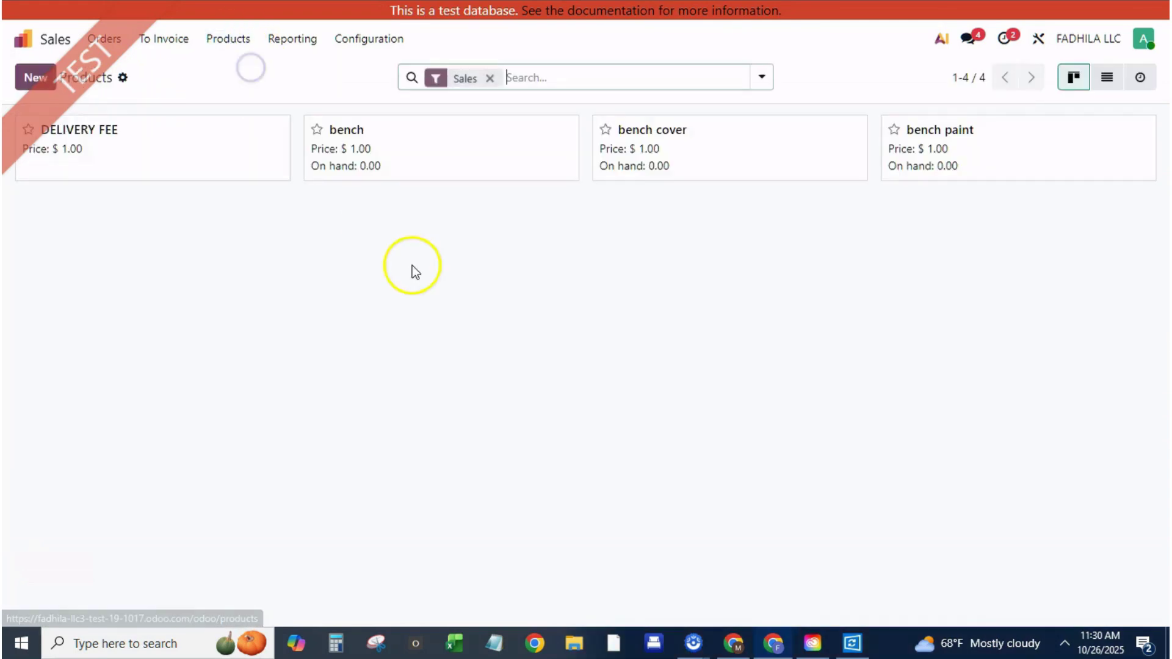
pyautogui.click(371, 168)
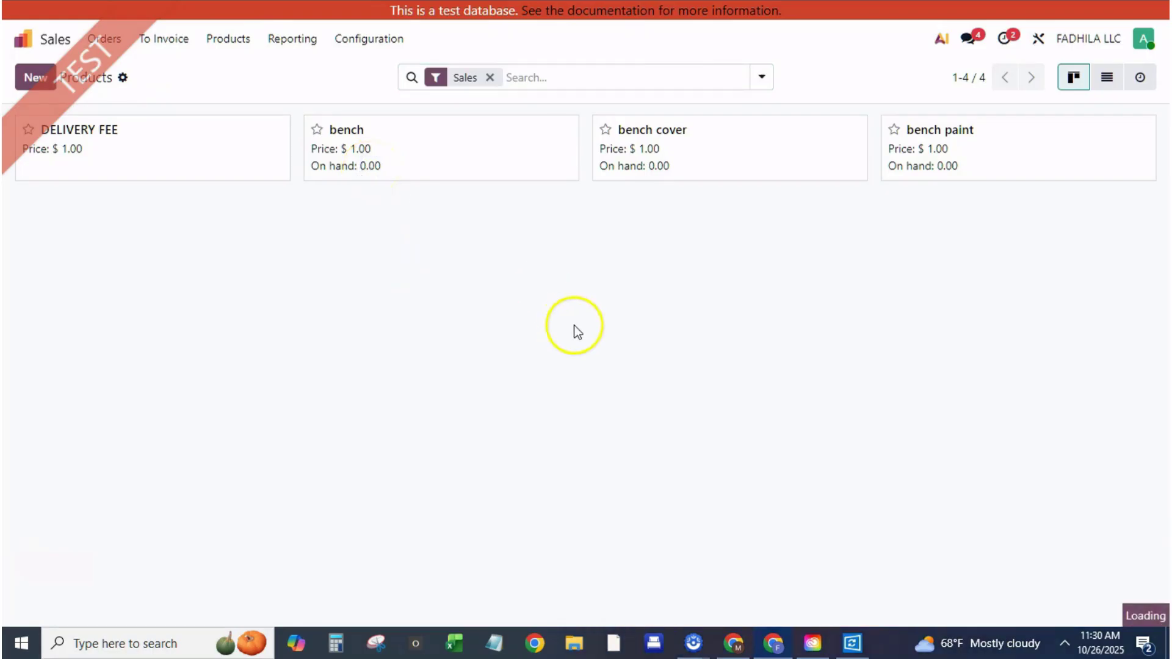
pyautogui.click(525, 269)
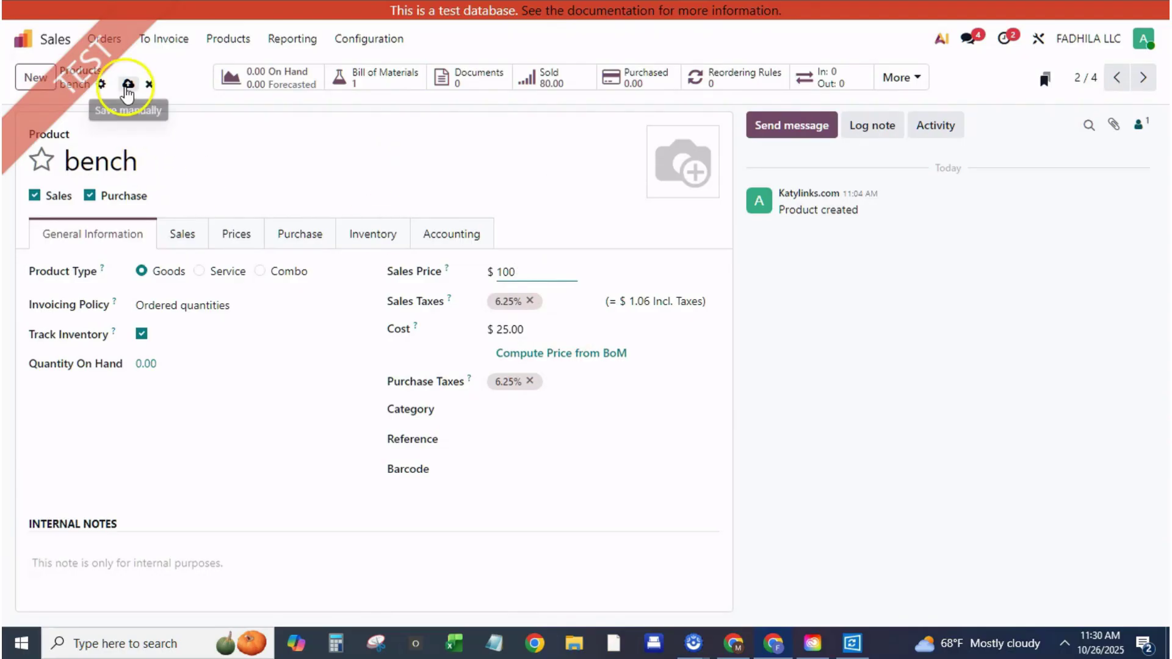
pyautogui.click(127, 84)
pyautogui.click(22, 41)
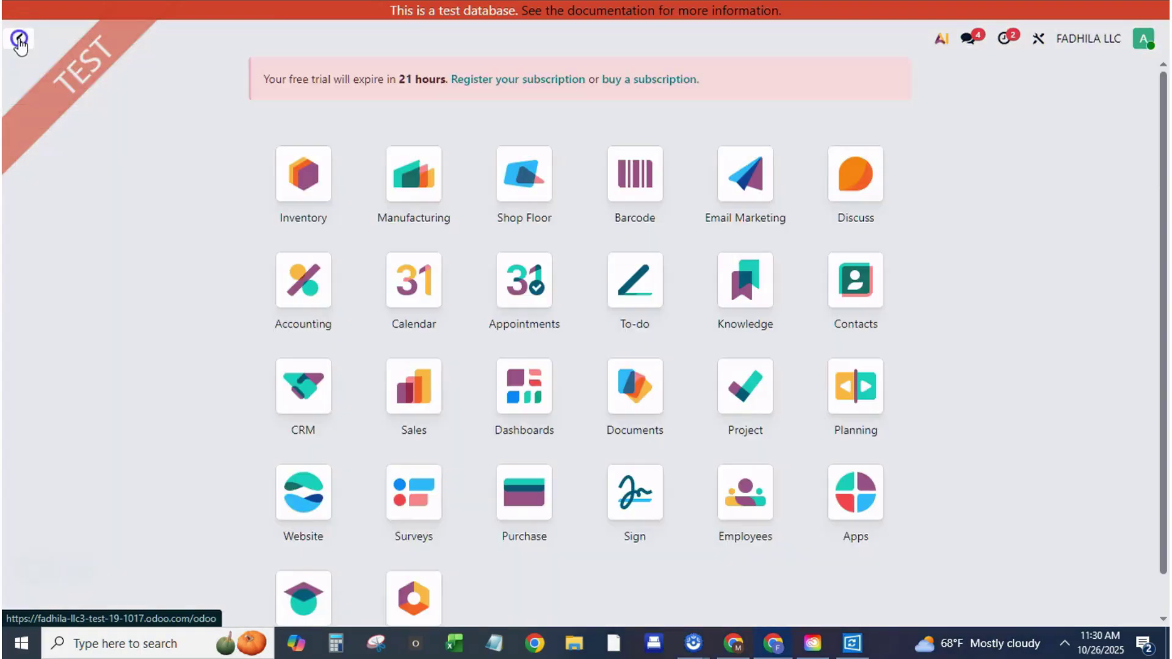
# - Search 'CUST' to reach CRM / Sales / Customers and start a new customer with the name field focused
pyautogui.click(445, 230)
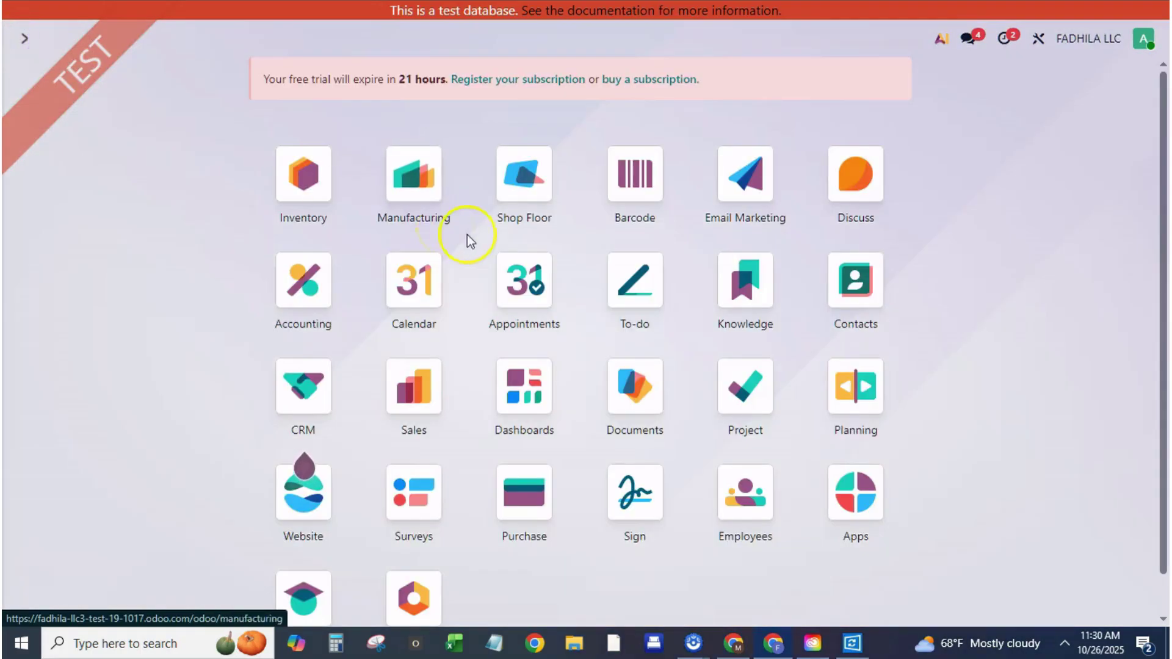
pyautogui.write('CUST')
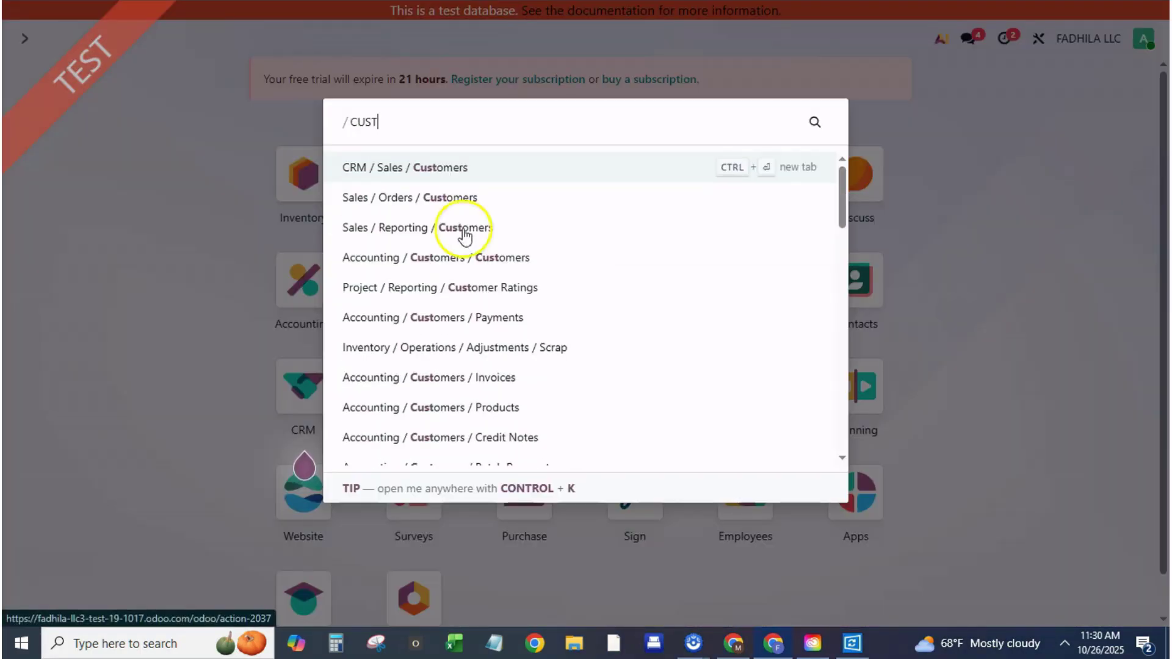
pyautogui.click(450, 174)
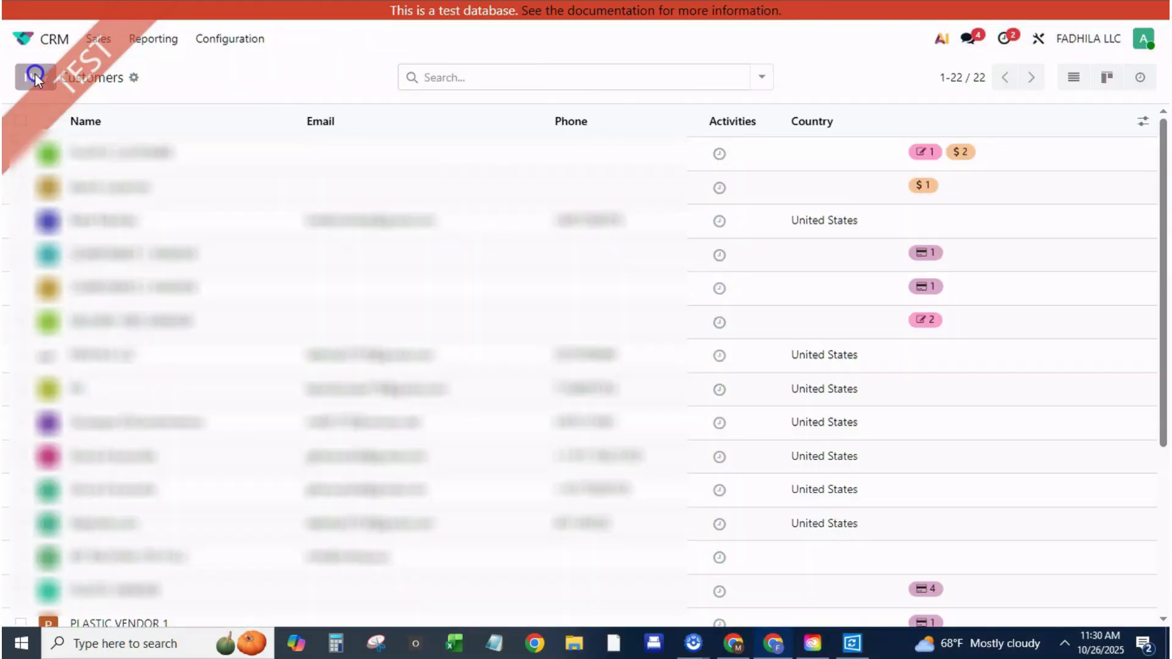
pyautogui.click(35, 77)
pyautogui.click(310, 161)
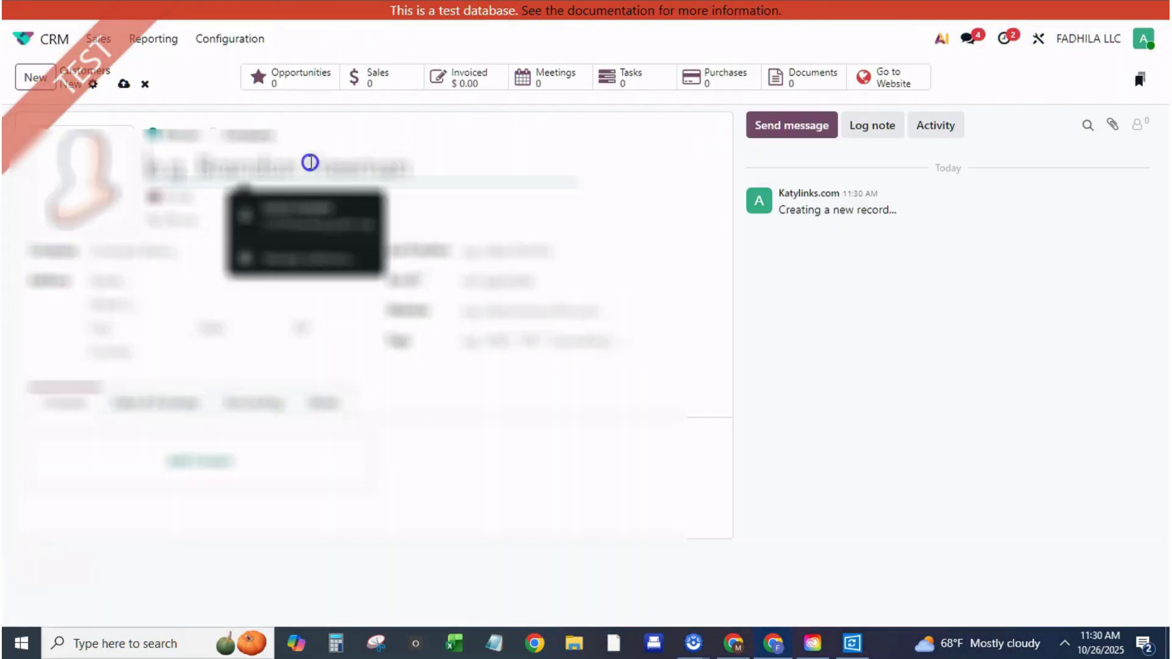